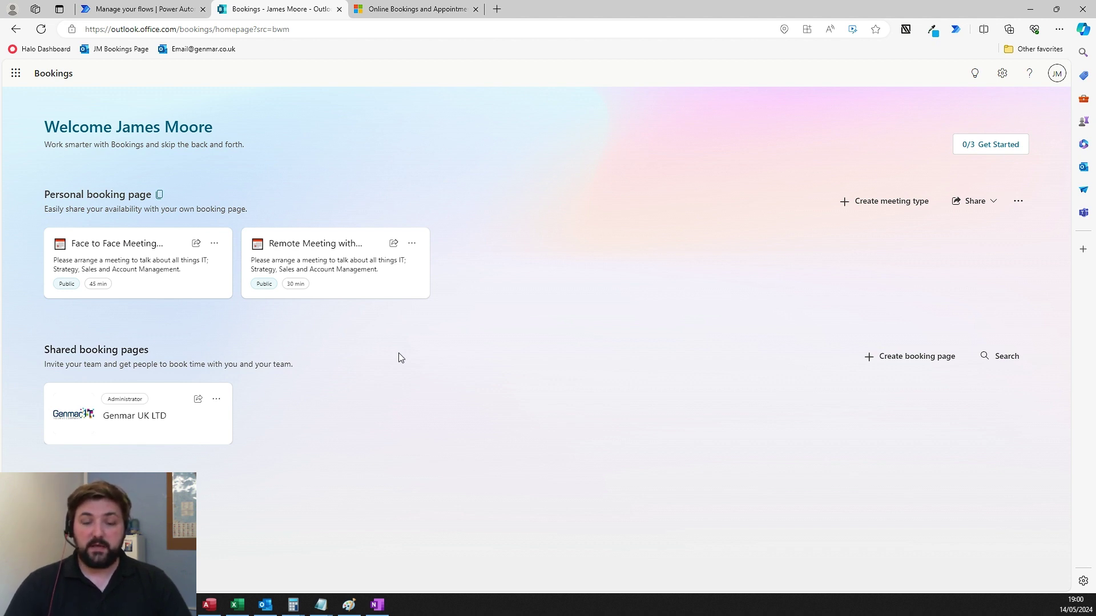
# - Open the Remote Meeting with James meeting type and bring up its Share link dialog
pyautogui.click(357, 265)
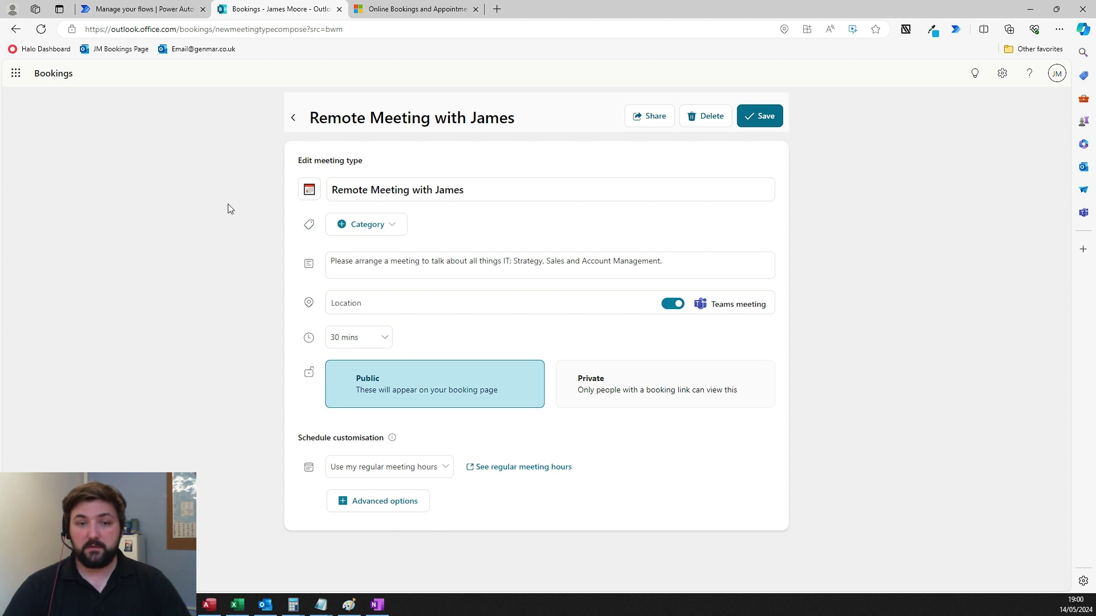
pyautogui.click(649, 117)
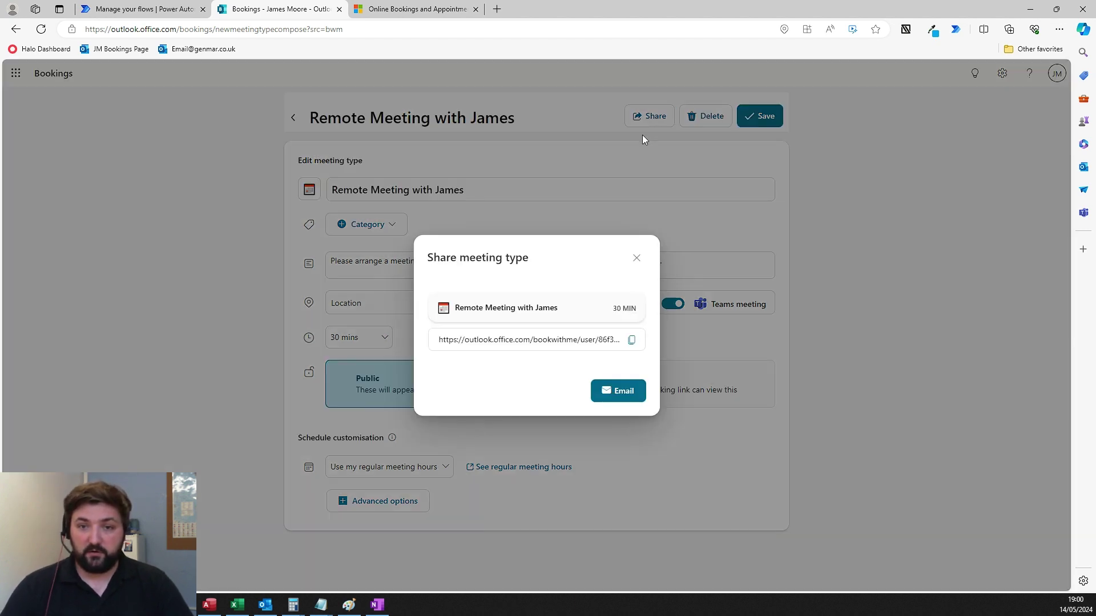
# - Copy the Remote Meeting with James booking link and load it in a new tab
pyautogui.click(631, 340)
pyautogui.click(497, 9)
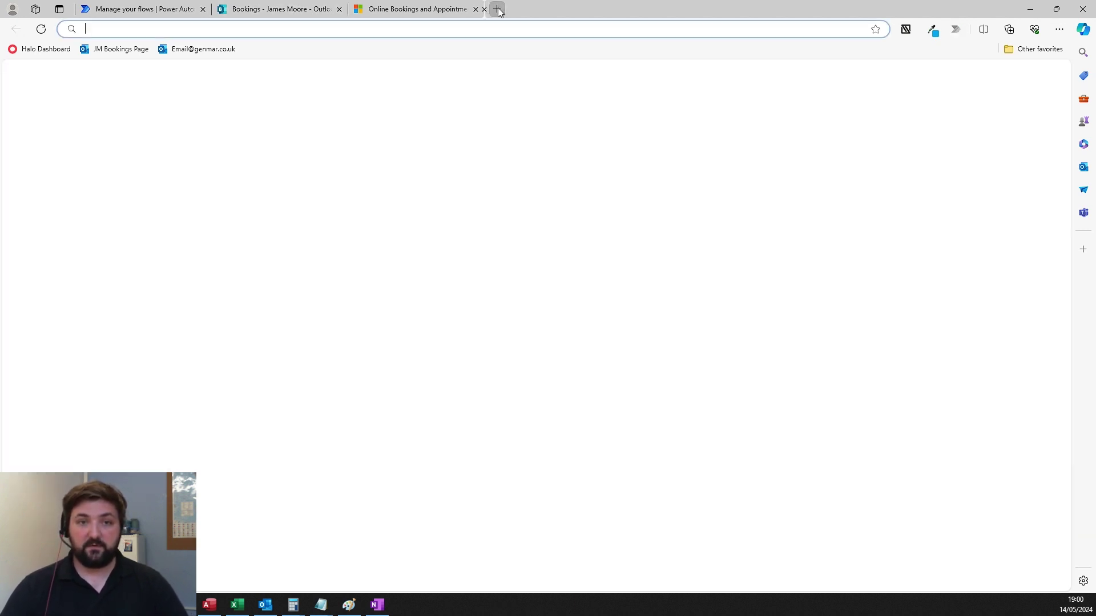
pyautogui.hotkey('ctrl', 'v')
pyautogui.press('Return')
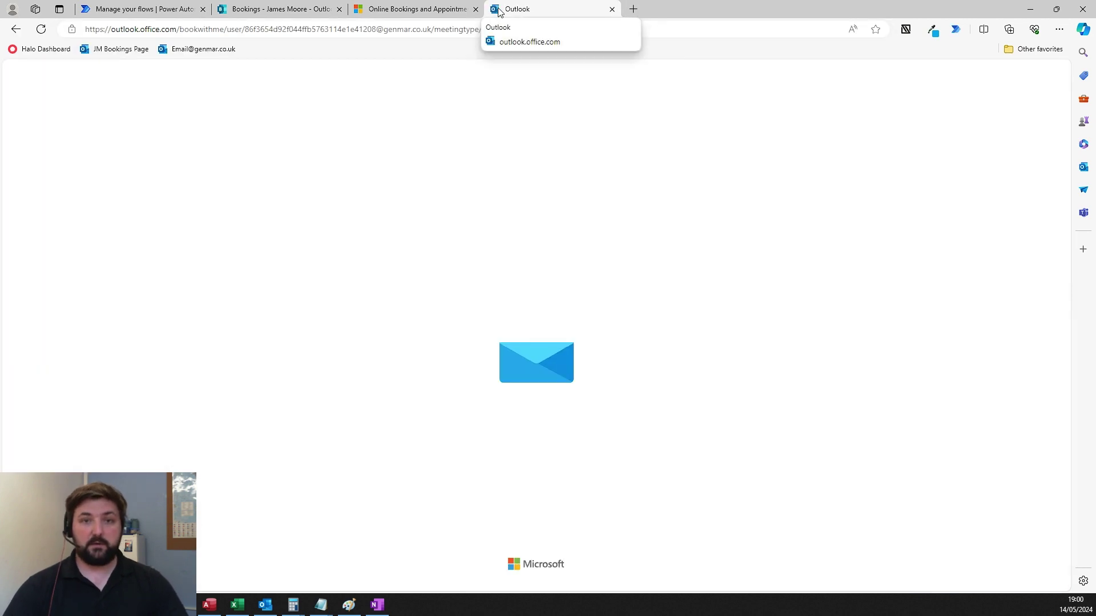
# - On the booking page, choose Thursday, May 23 and the 11:30 time slot
pyautogui.scroll(-2, 329, 181)
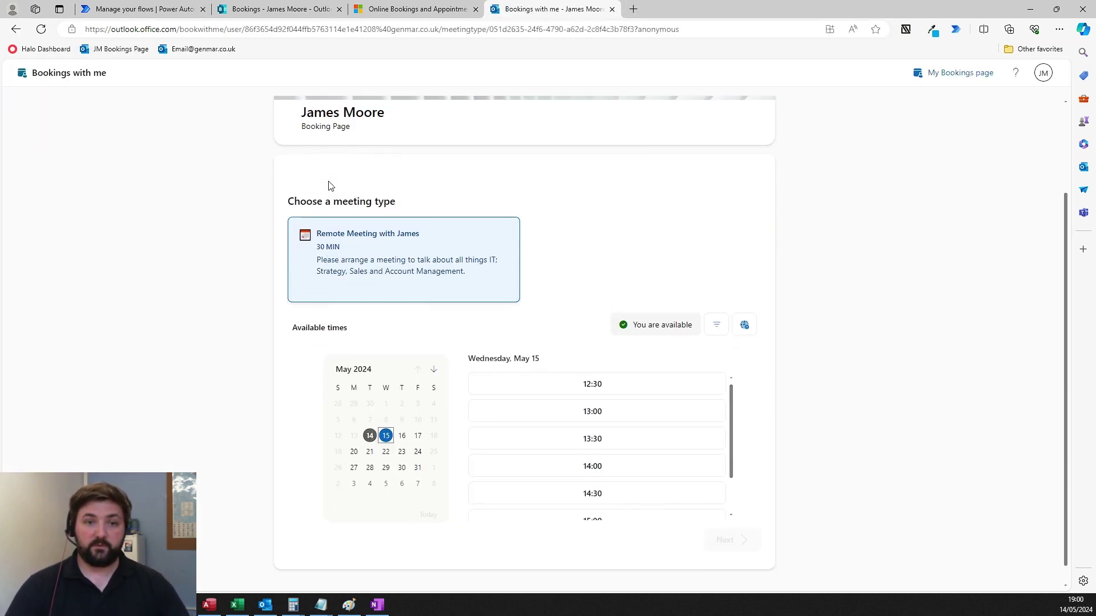
pyautogui.scroll(2, 180, 245)
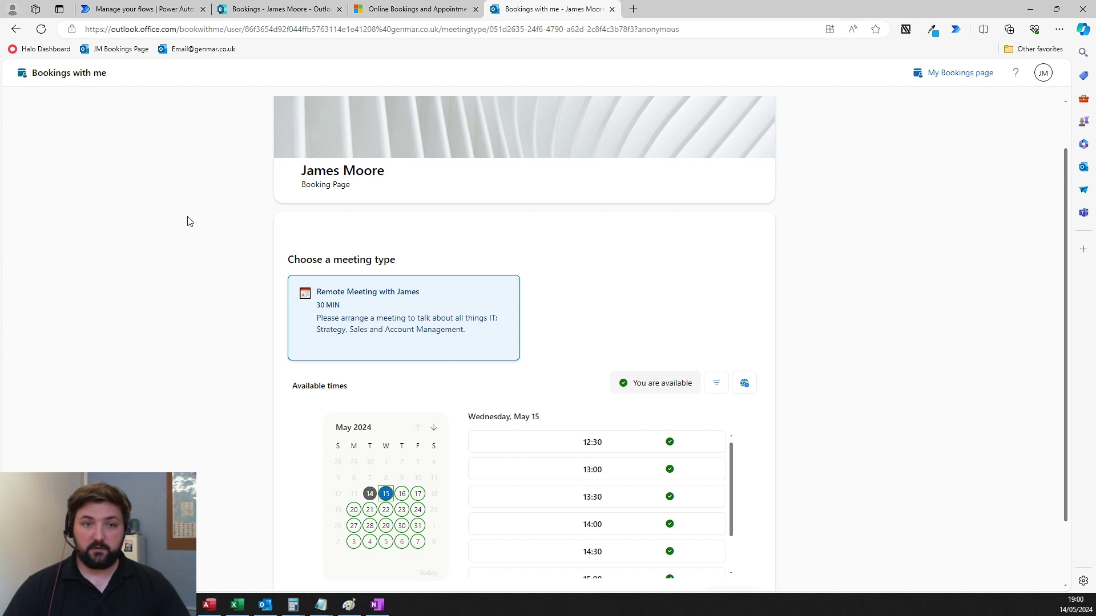
pyautogui.scroll(-2, 370, 286)
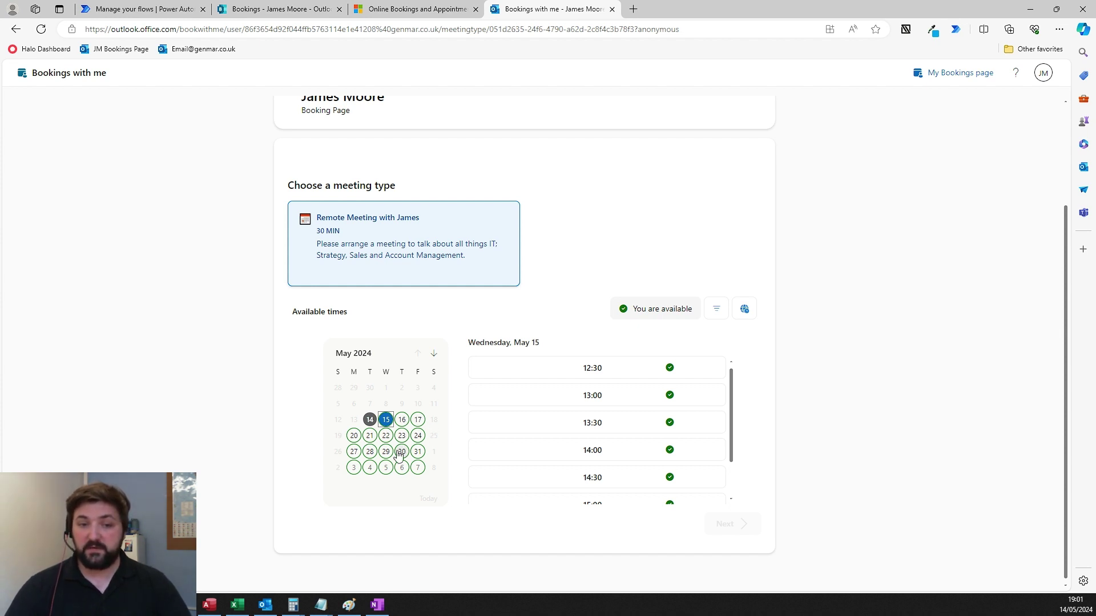
pyautogui.click(386, 435)
pyautogui.scroll(-2, 604, 405)
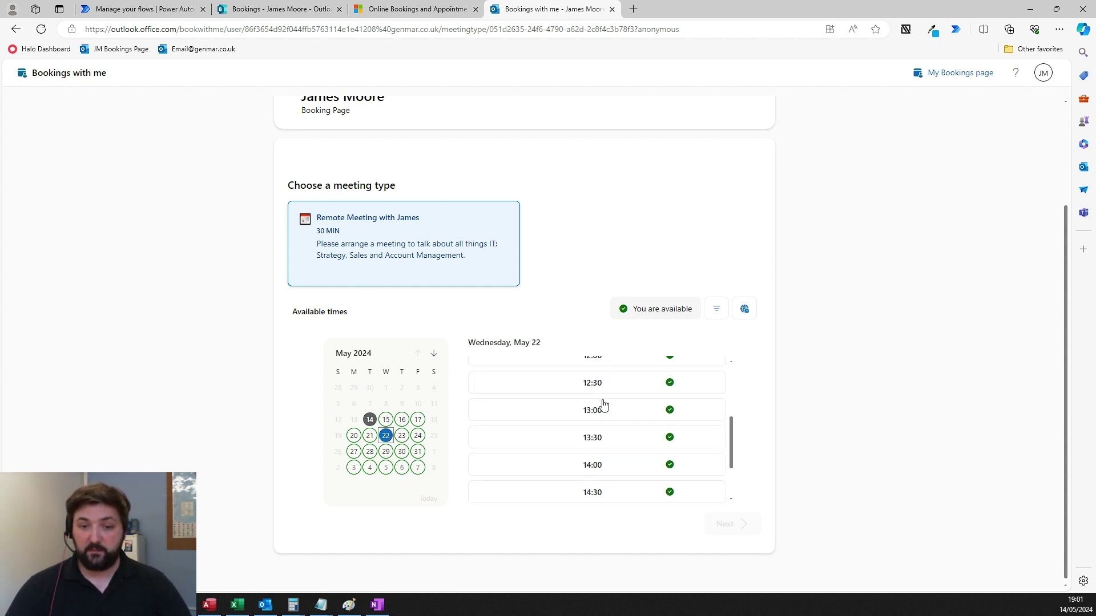
pyautogui.scroll(2, 604, 405)
pyautogui.click(401, 436)
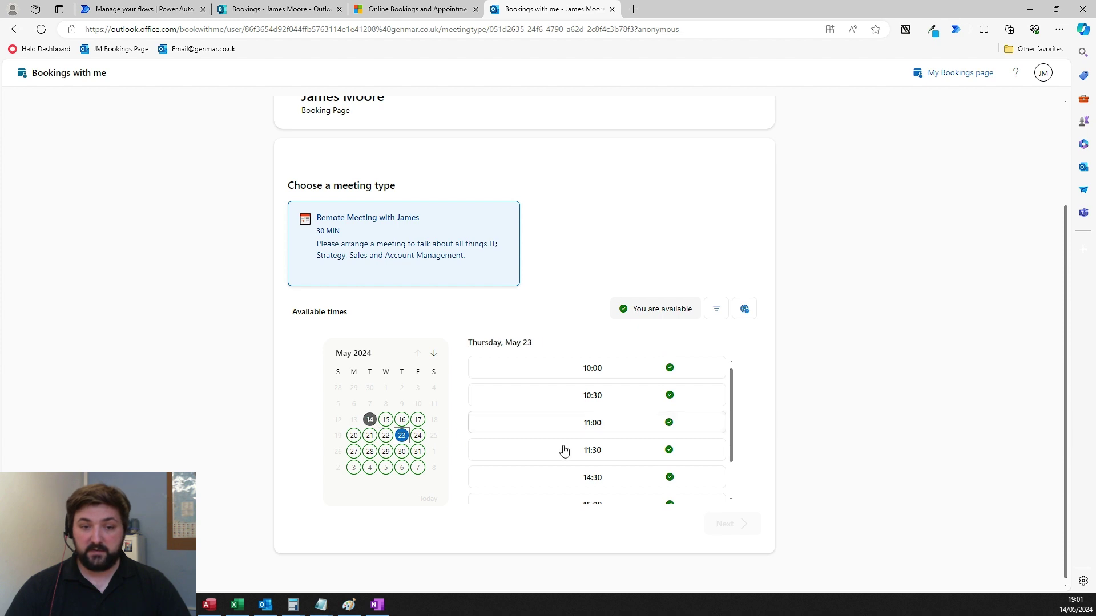
pyautogui.scroll(-1, 594, 425)
pyautogui.click(609, 412)
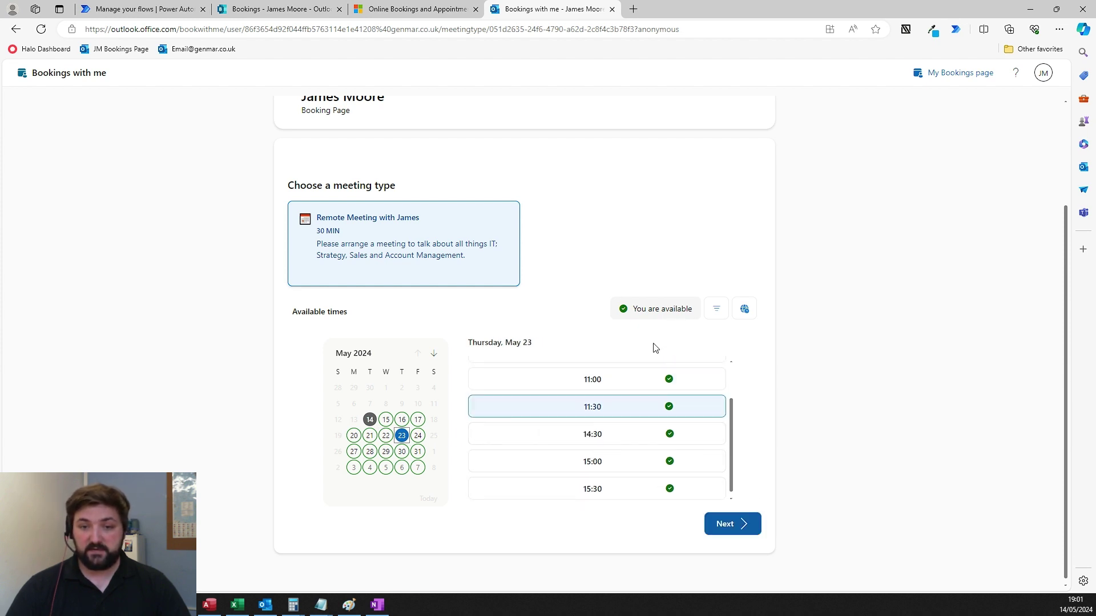
# - Continue to the details form with the prefilled name and email, then confirm the 11:30 booking
pyautogui.click(746, 530)
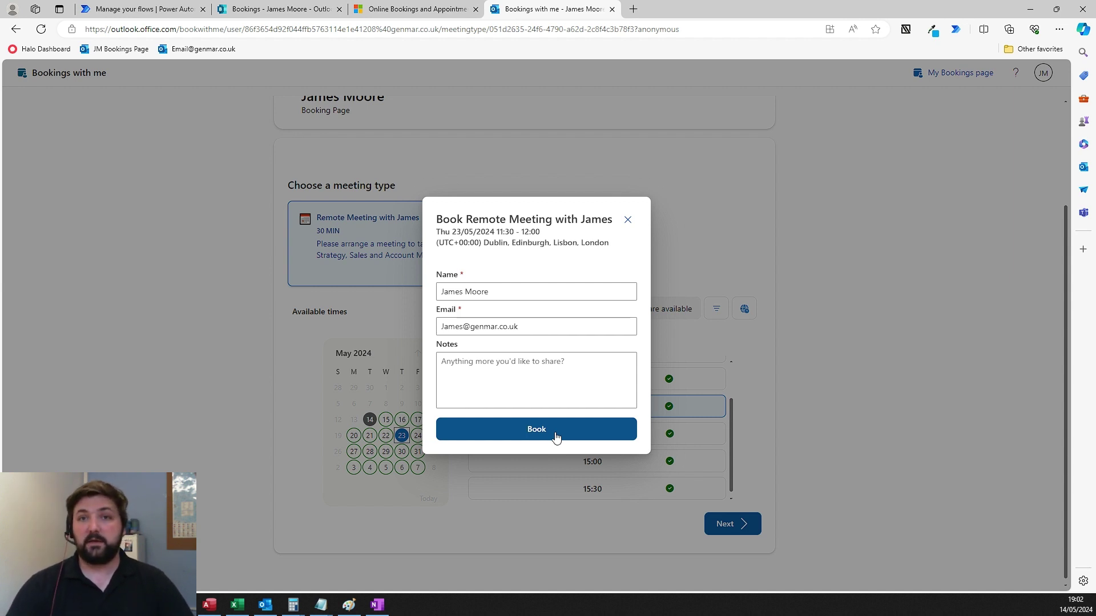
pyautogui.click(627, 220)
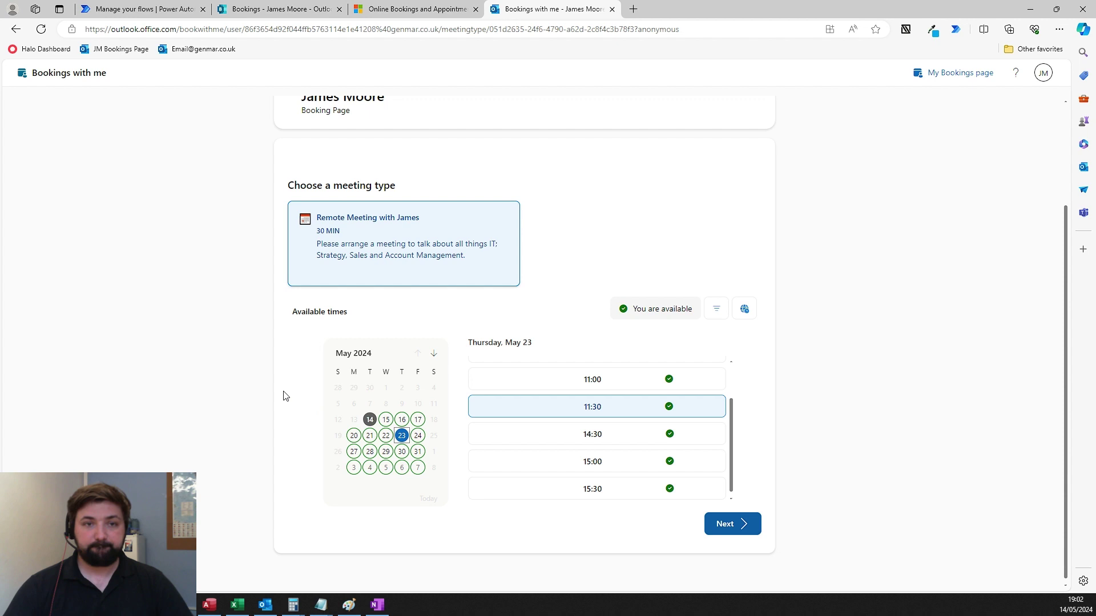
# - Back in Bookings admin, close the Share dialog and review the meeting title and description
pyautogui.click(289, 12)
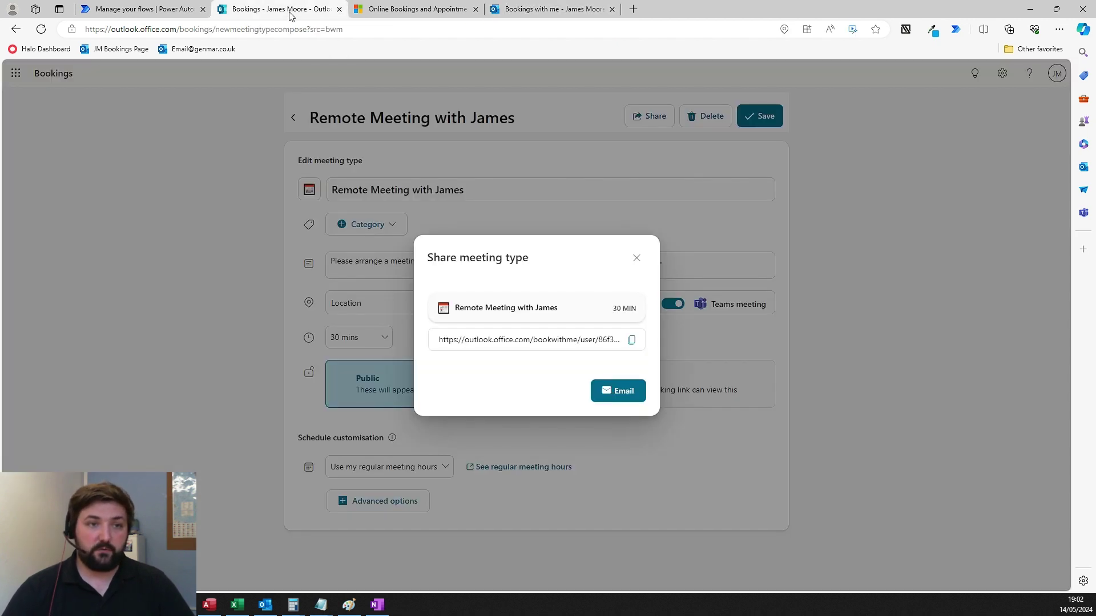
pyautogui.click(636, 258)
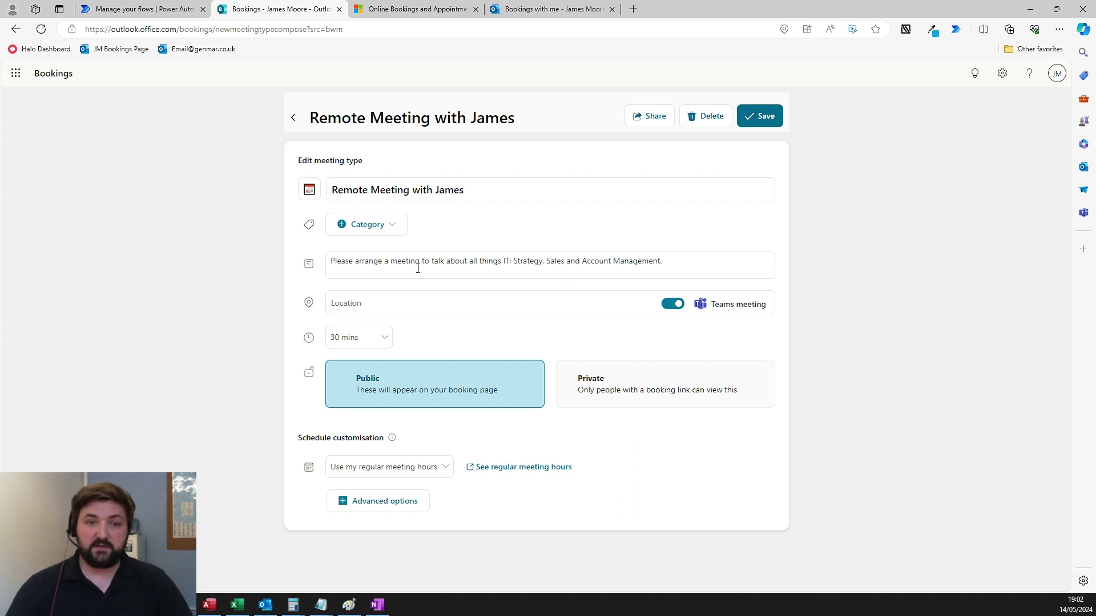
pyautogui.moveTo(506, 188); pyautogui.dragTo(246, 190)
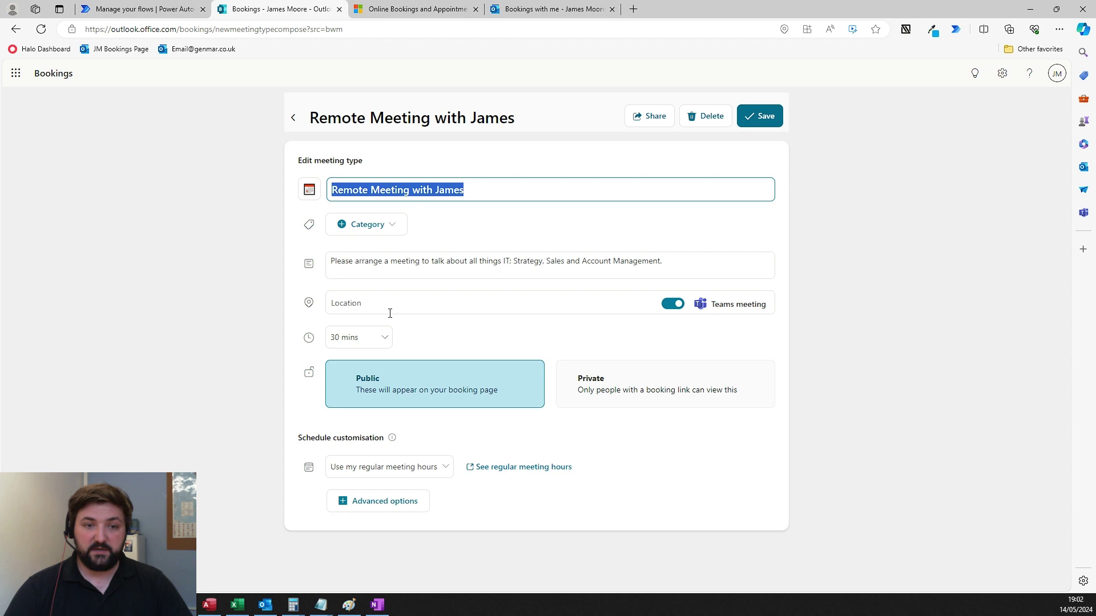
pyautogui.moveTo(701, 269); pyautogui.dragTo(310, 288)
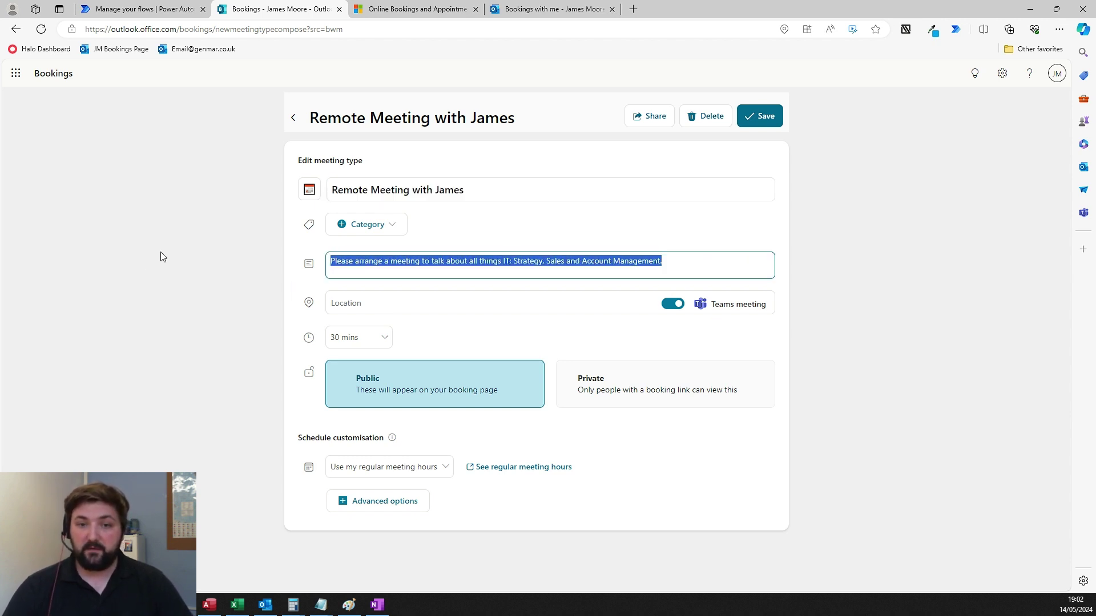
pyautogui.press('Right')
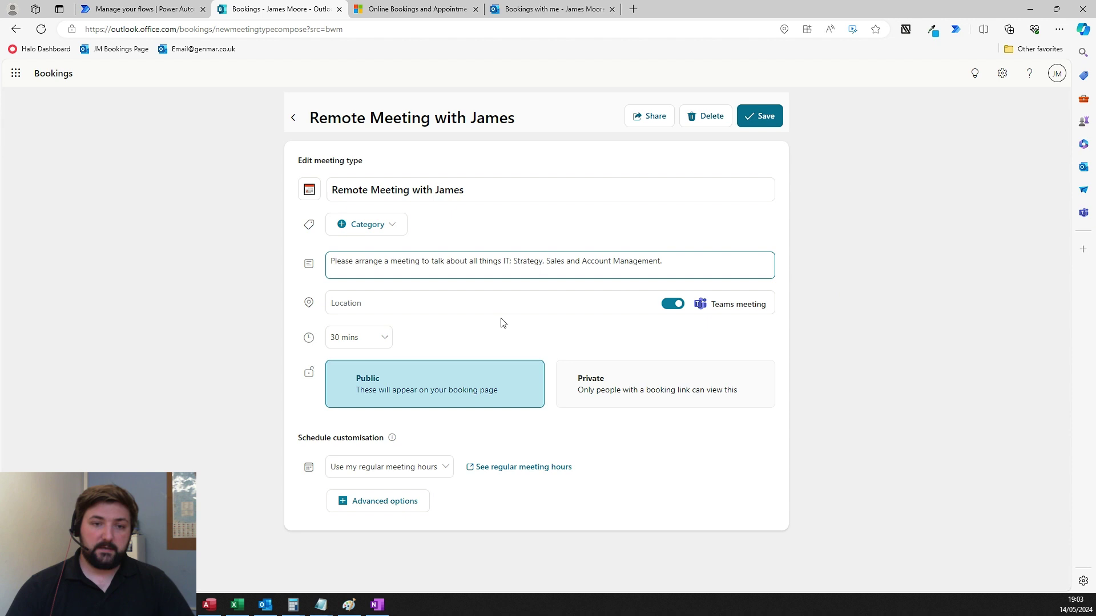
# - Leave the duration at 30 mins and return to the Bookings home page
pyautogui.click(375, 341)
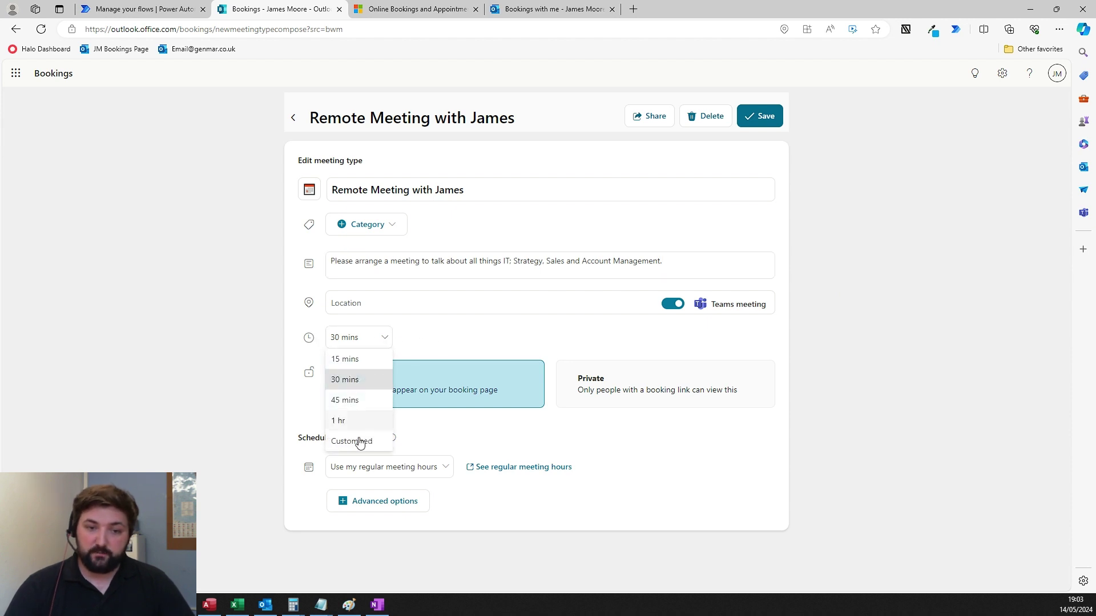
pyautogui.click(217, 313)
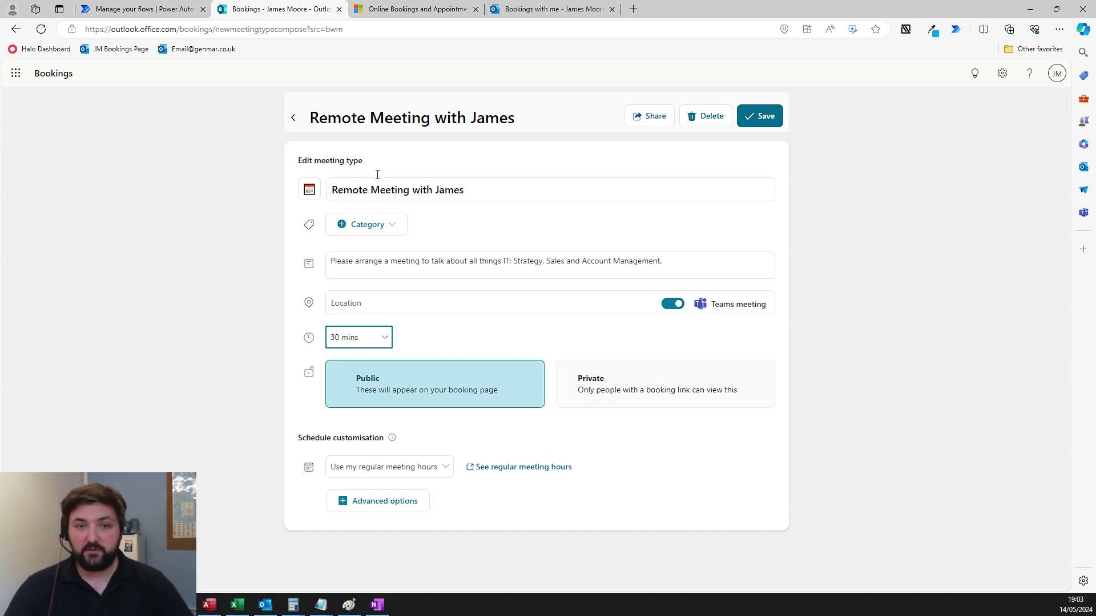
pyautogui.click(294, 118)
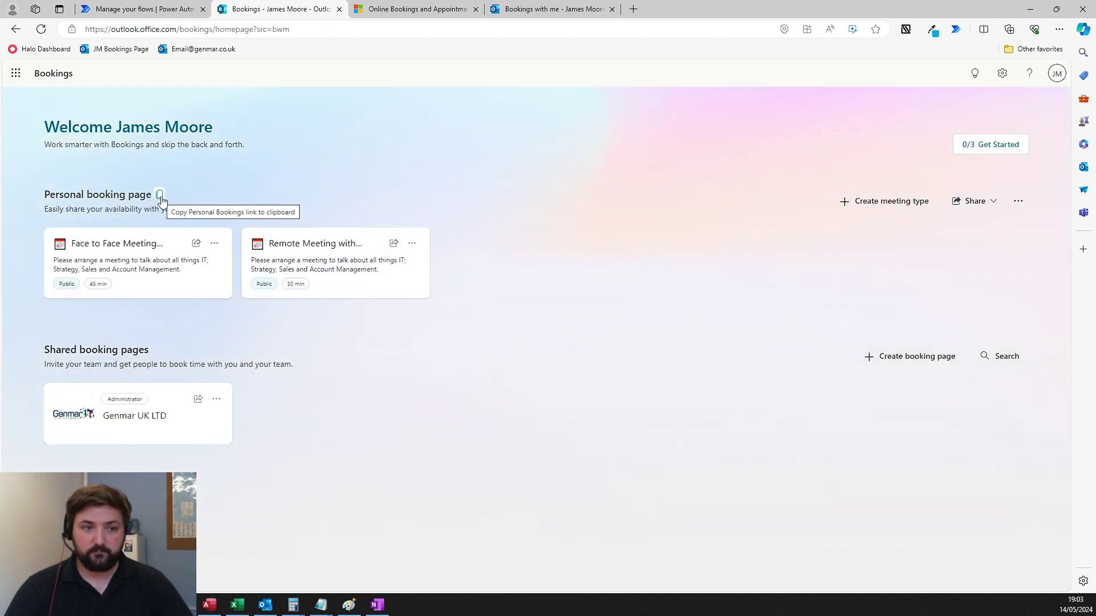
# - Load the copied personal booking page link in a new tab, then return to the Bookings admin tab
pyautogui.click(160, 196)
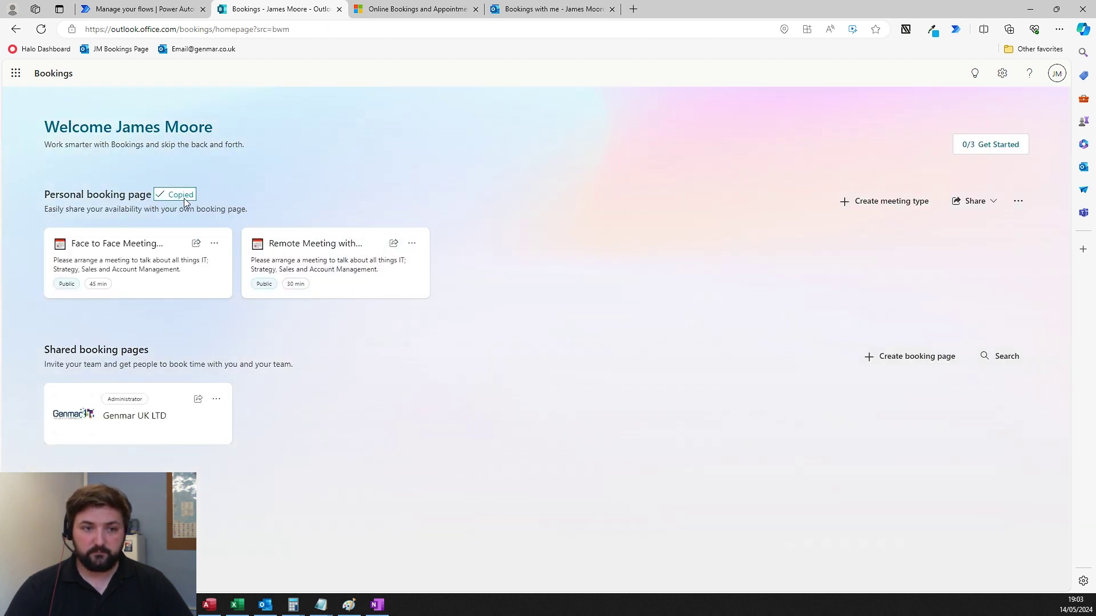
pyautogui.click(633, 8)
pyautogui.hotkey('ctrl', 'v')
pyautogui.press('Return')
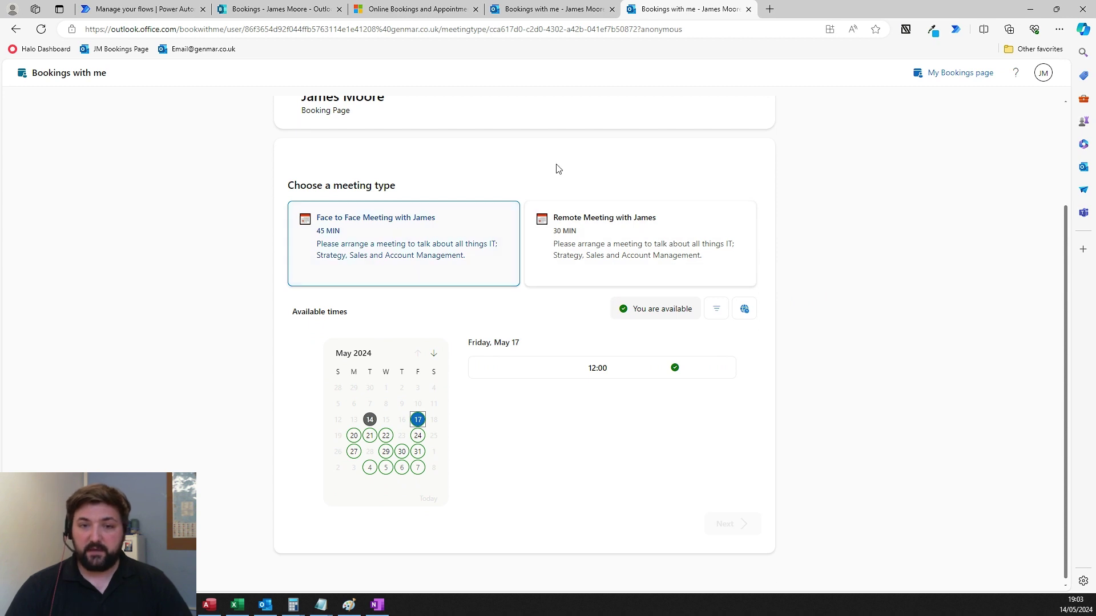
pyautogui.scroll(2, 712, 247)
pyautogui.scroll(-2, 693, 259)
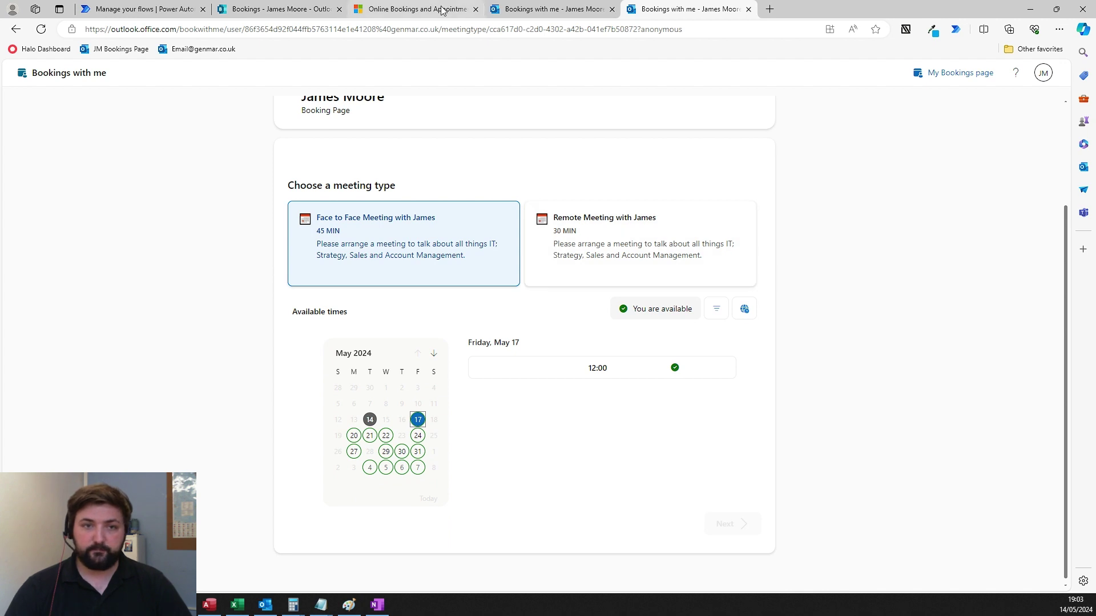
pyautogui.click(568, 10)
pyautogui.click(350, 26)
pyautogui.click(275, 12)
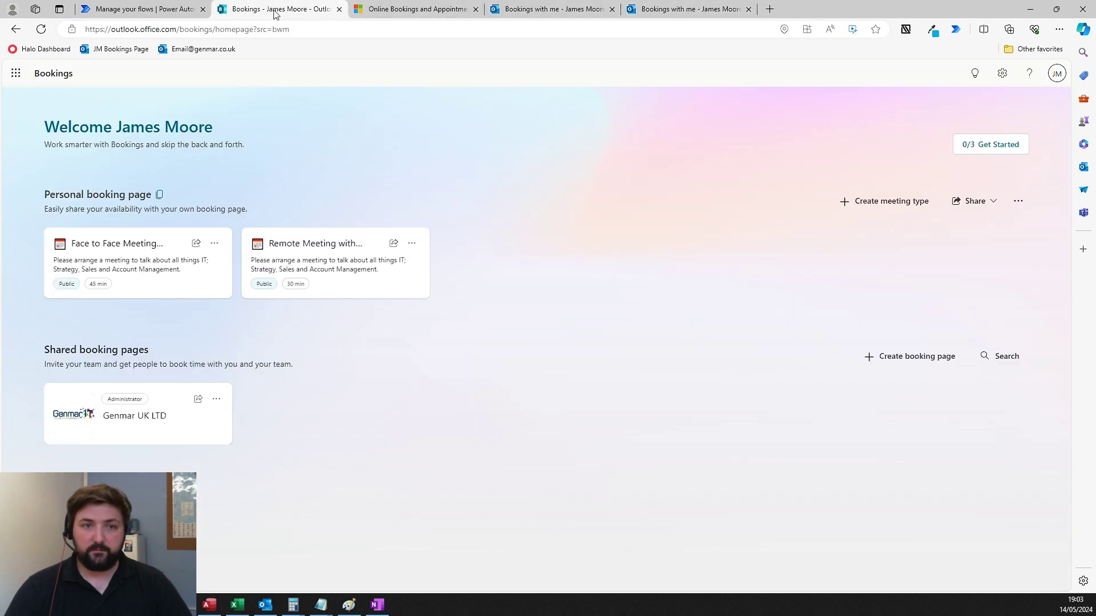
# - Open Remote Meeting with James, keep regular meeting hours, and expand Advanced options
pyautogui.click(313, 261)
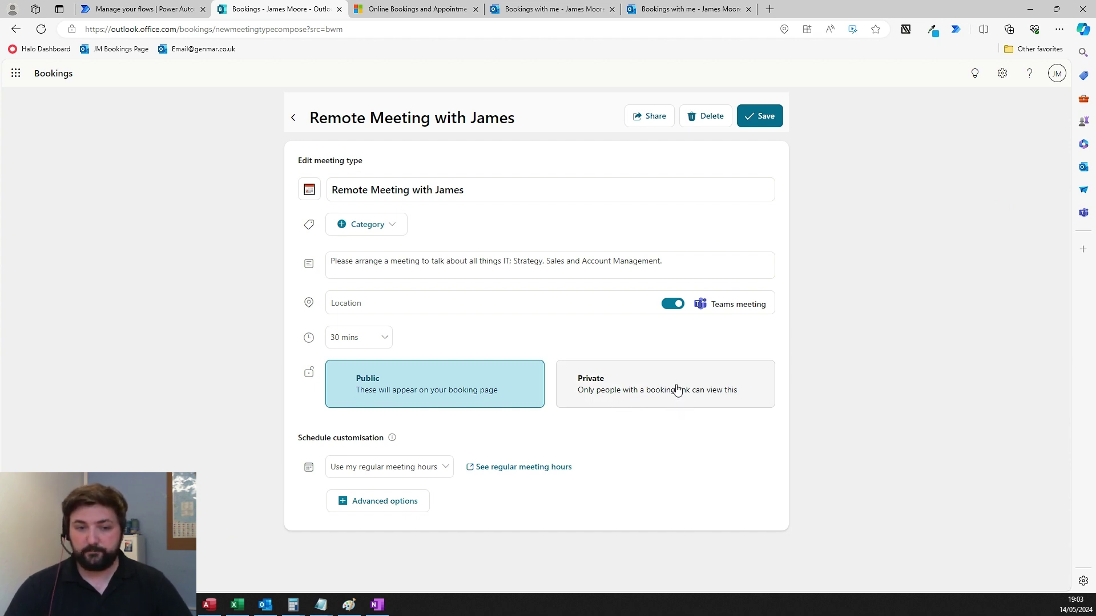
pyautogui.click(443, 465)
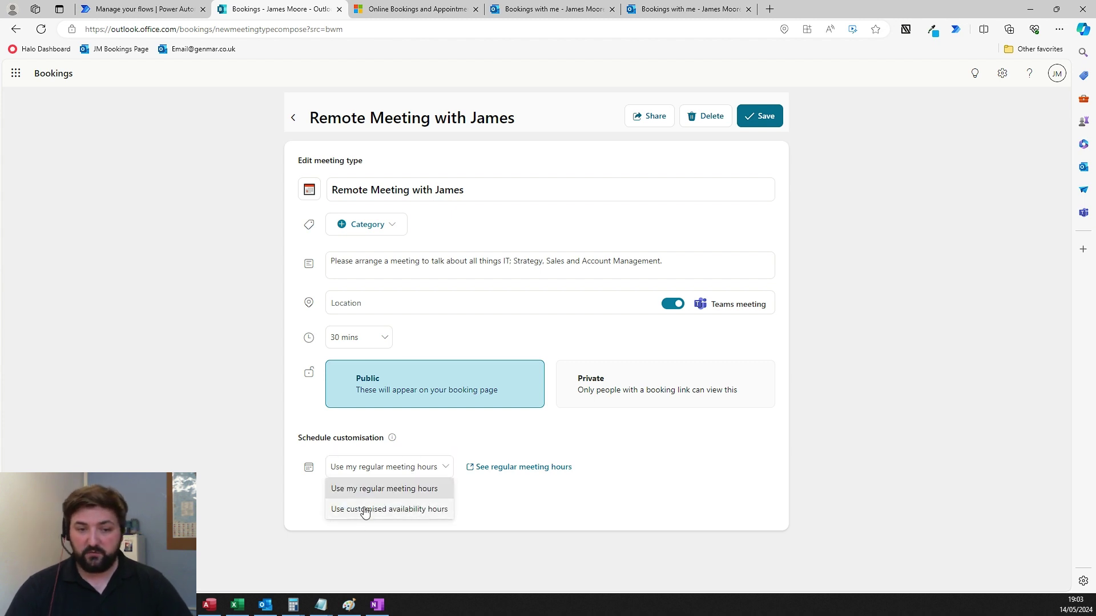
pyautogui.click(602, 505)
pyautogui.click(417, 506)
pyautogui.scroll(-5, 579, 438)
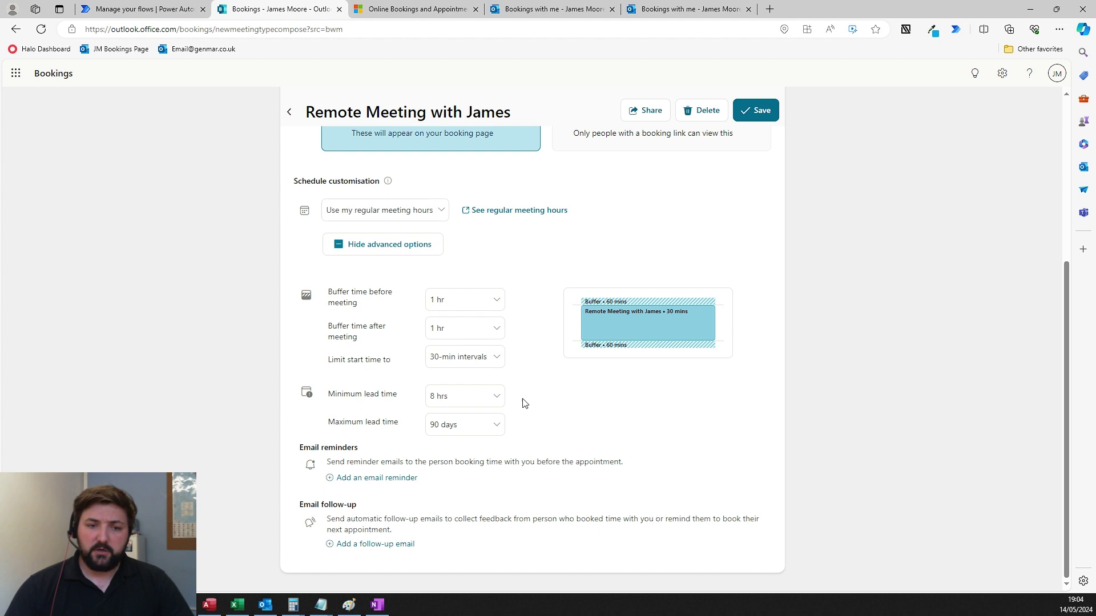
# - Add an email reminder to the meeting type, then discard it
pyautogui.click(371, 478)
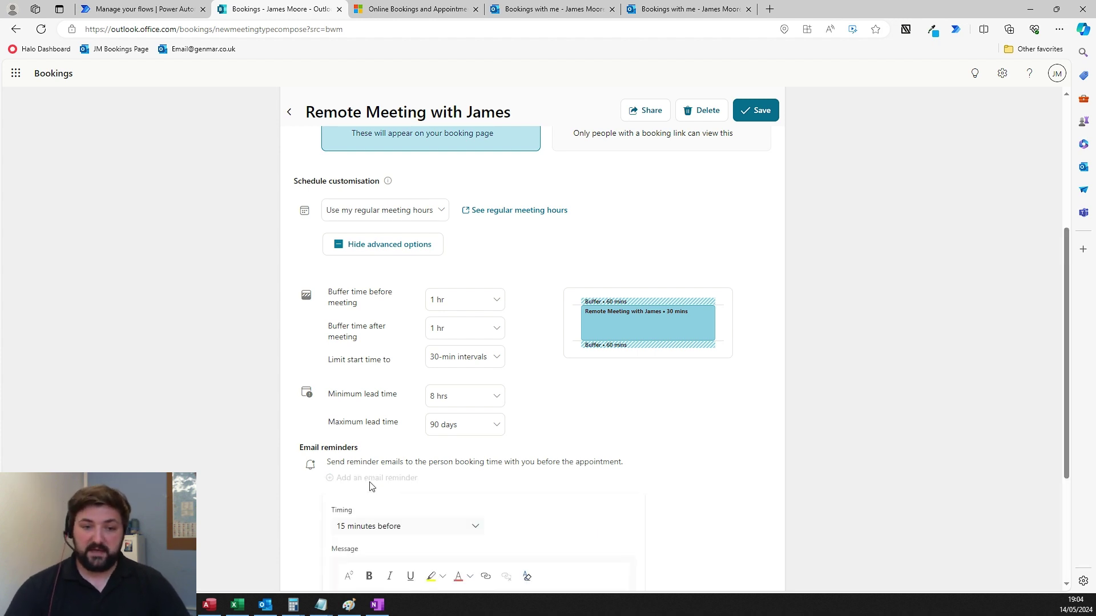
pyautogui.scroll(-3, 371, 434)
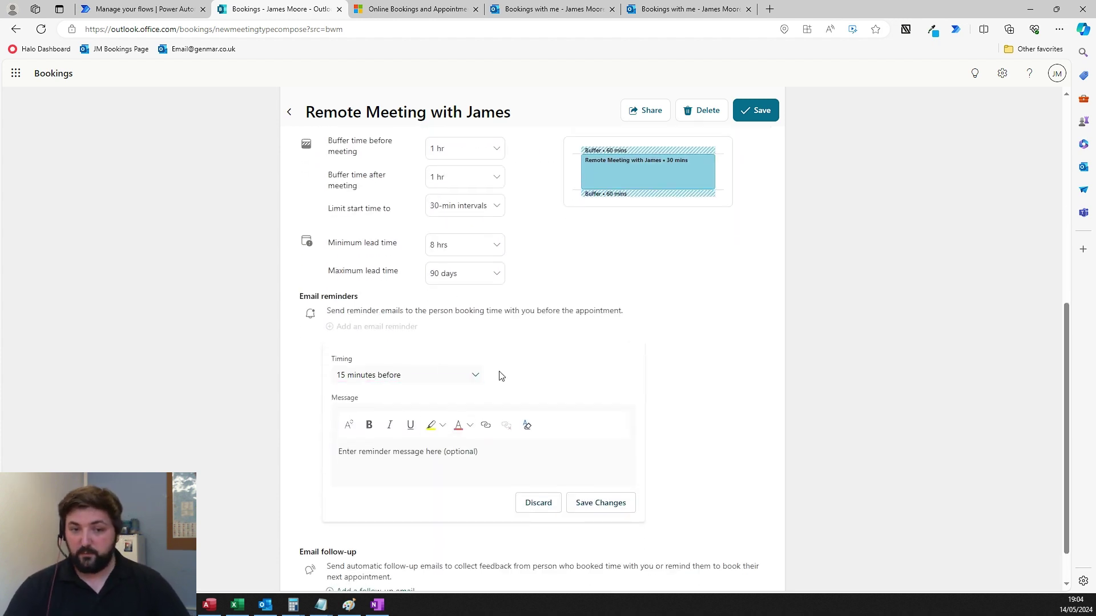
pyautogui.click(441, 464)
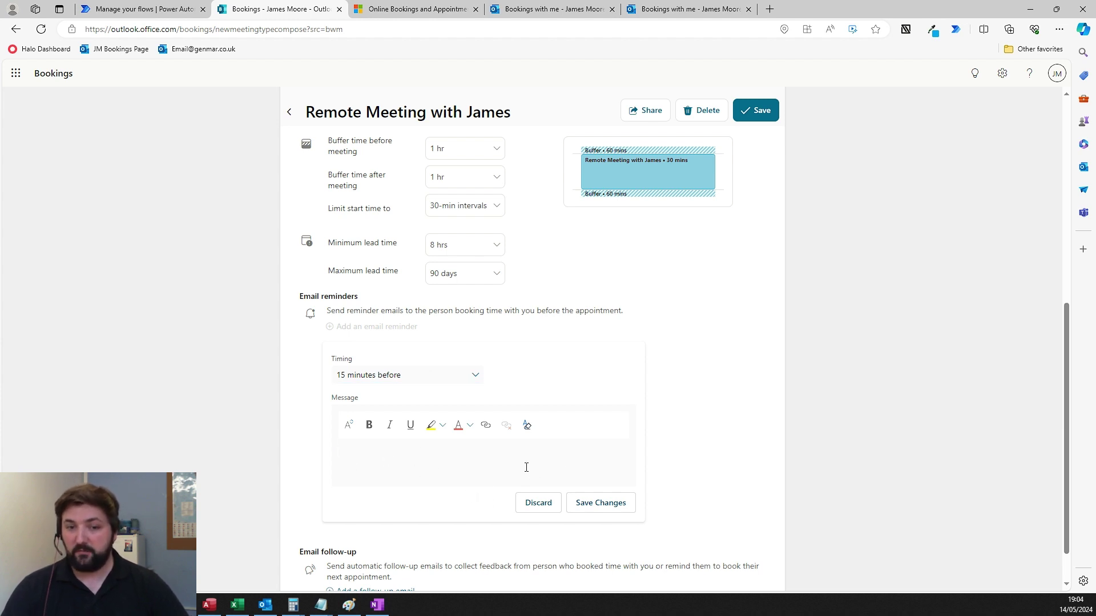
pyautogui.click(538, 502)
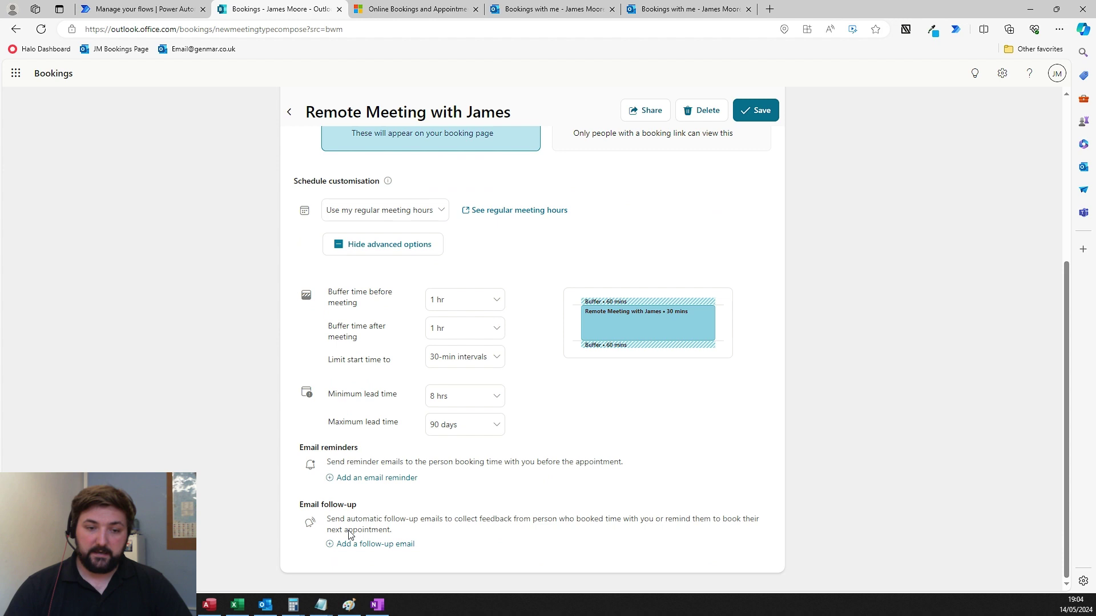
# - Add a follow-up email set to 3 days after, then discard it
pyautogui.click(361, 544)
pyautogui.scroll(-3, 416, 519)
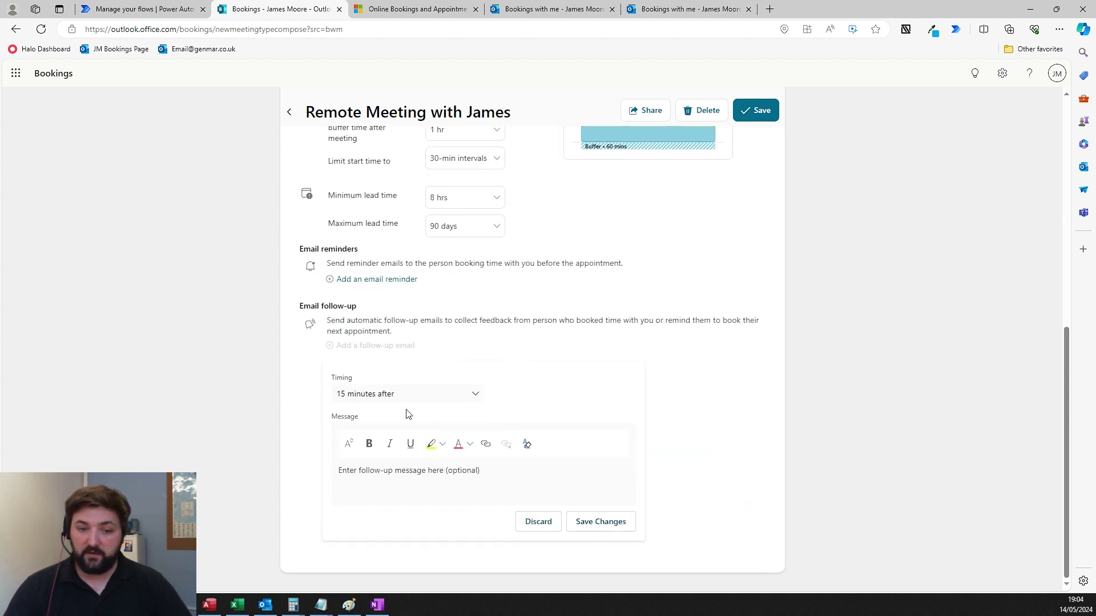
pyautogui.click(381, 398)
pyautogui.click(379, 335)
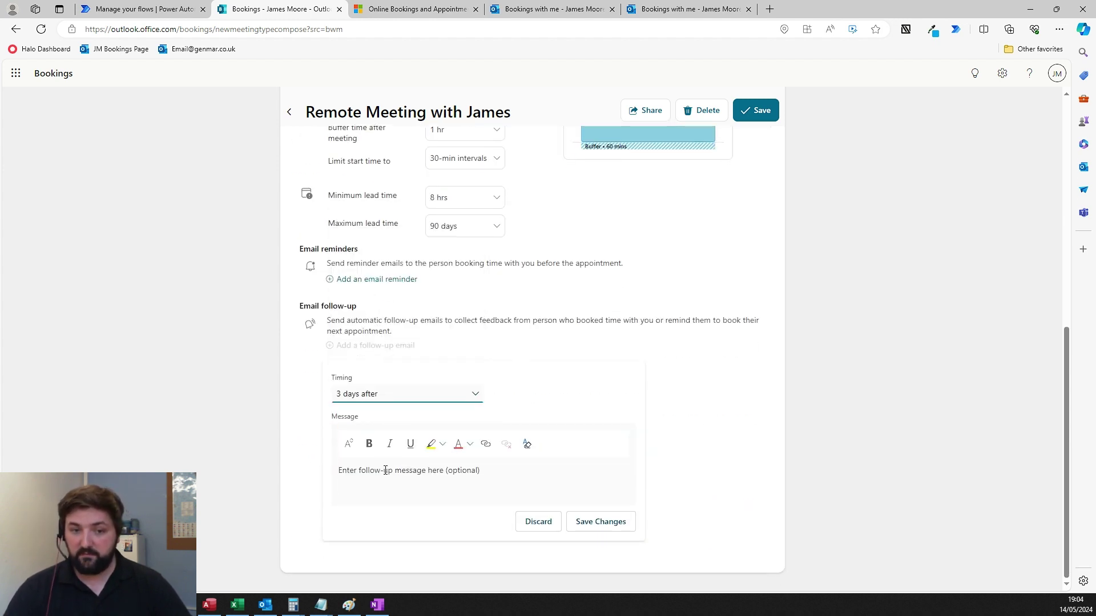
pyautogui.click(384, 475)
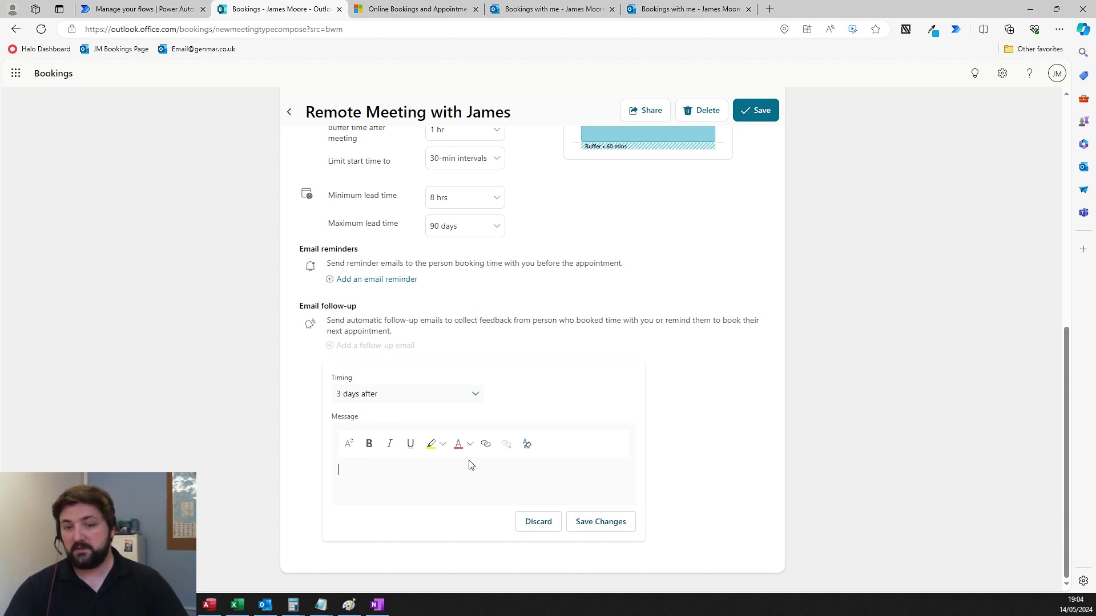
pyautogui.click(536, 521)
# - Review the meeting settings once more and go back to the Bookings home page
pyautogui.scroll(1, 650, 452)
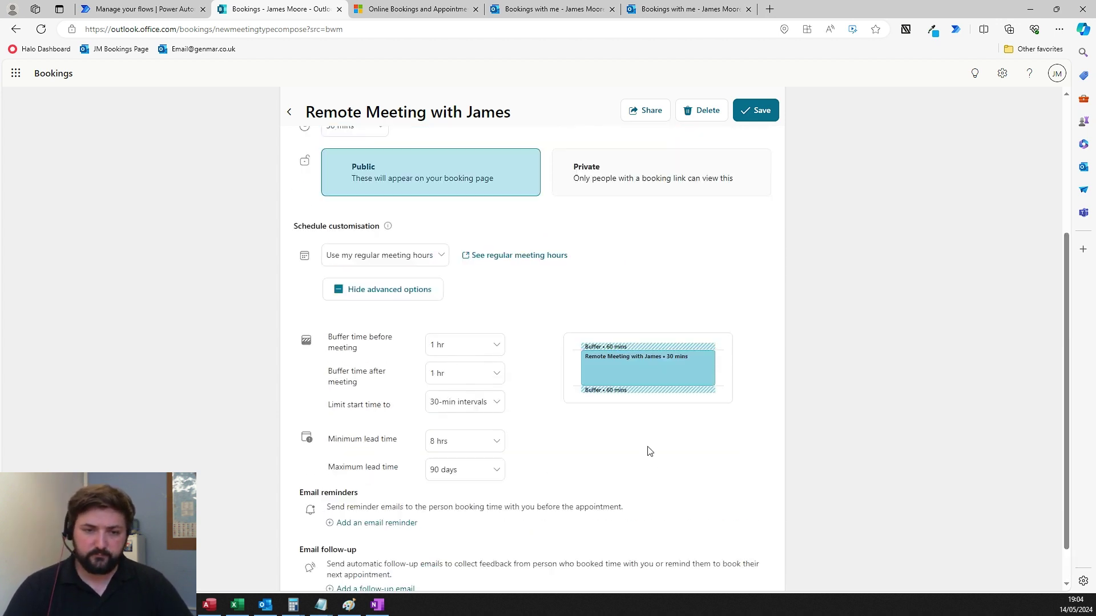
pyautogui.scroll(4, 800, 370)
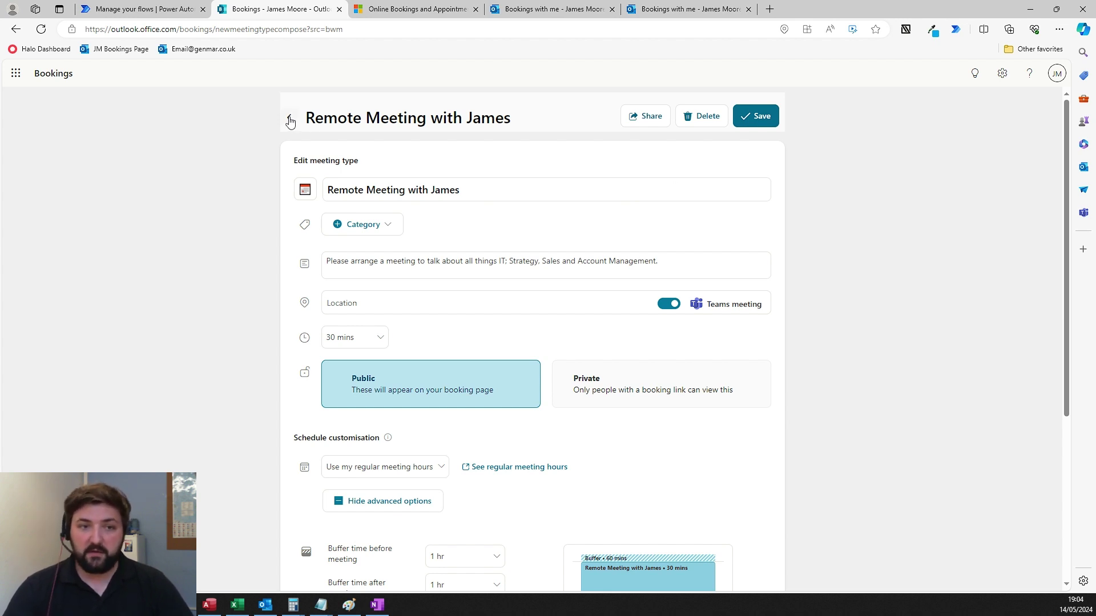
pyautogui.scroll(-4, 571, 240)
pyautogui.scroll(4, 617, 285)
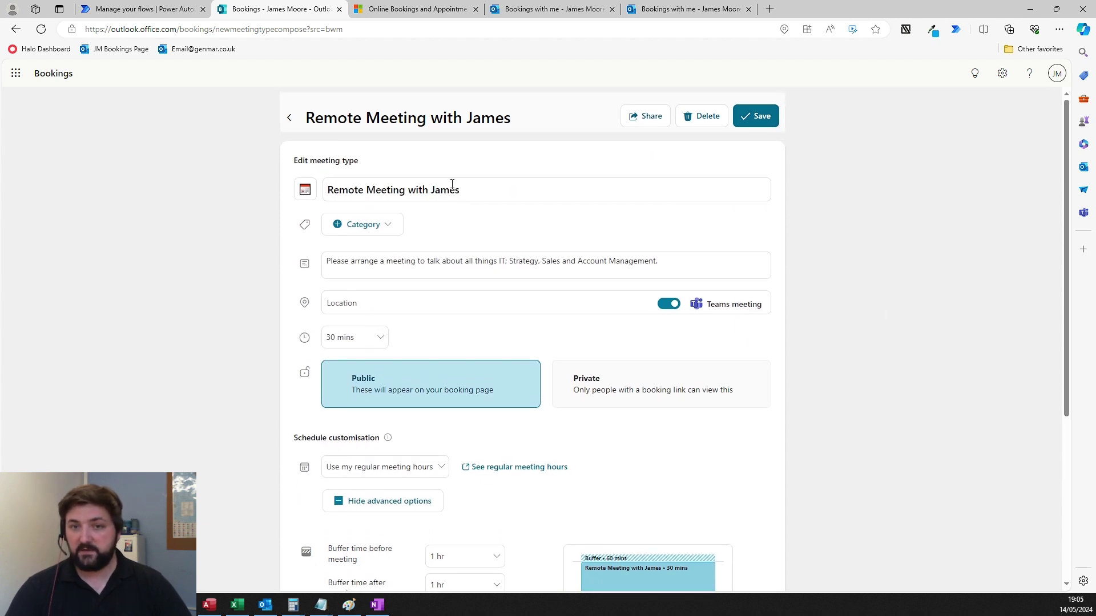
pyautogui.click(291, 119)
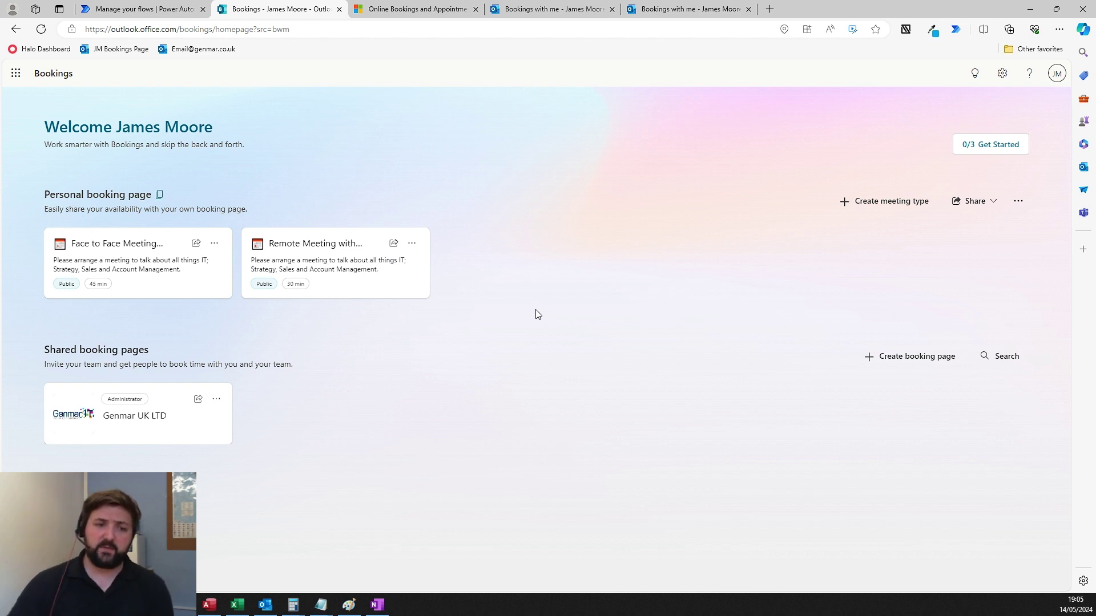
# - Open Genmar UK LTD's Booking page settings, expand Customise your page, and copy the booking link
pyautogui.click(159, 420)
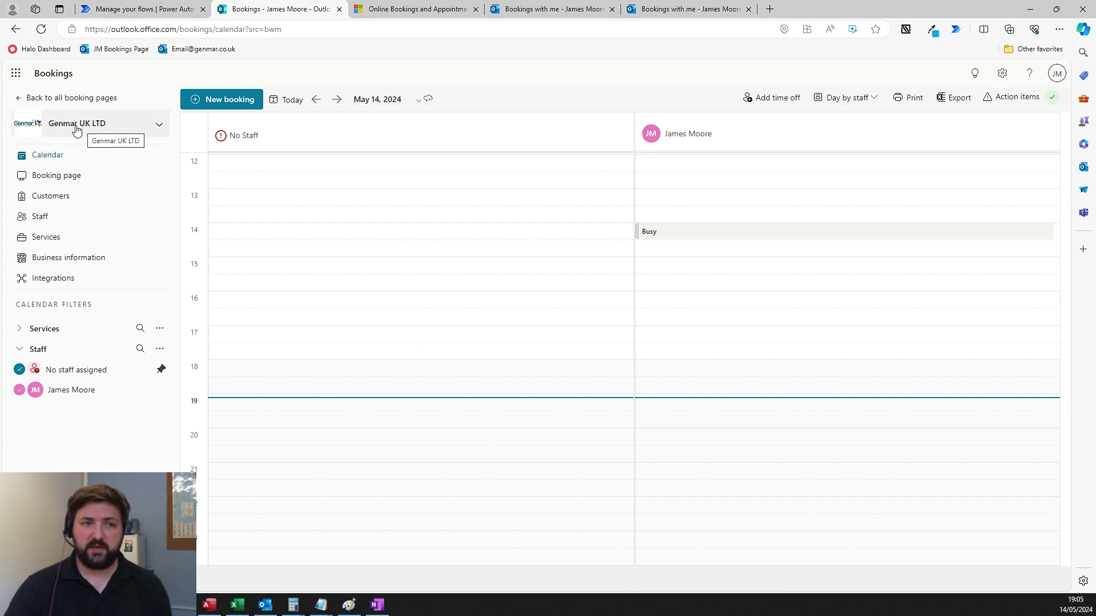
pyautogui.click(94, 181)
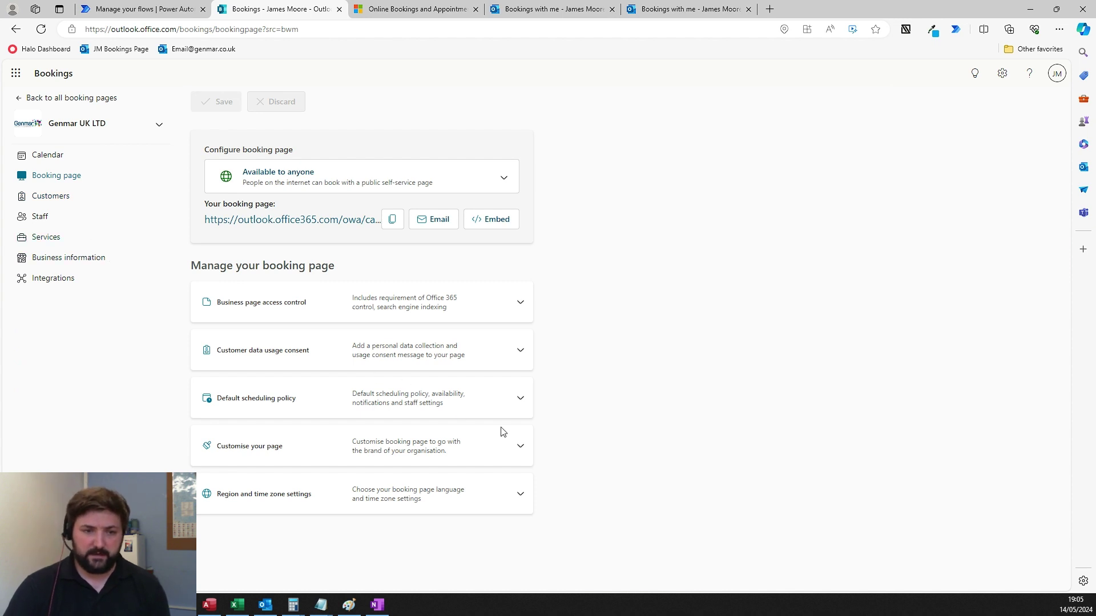
pyautogui.click(520, 446)
pyautogui.scroll(-5, 585, 384)
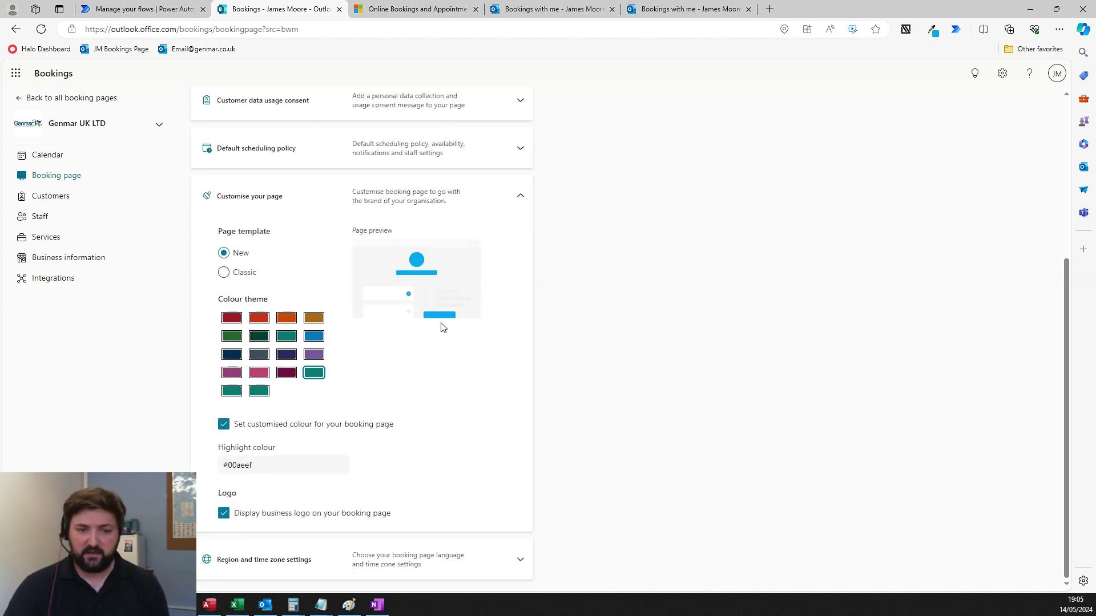
pyautogui.scroll(1, 447, 304)
pyautogui.scroll(-1, 428, 362)
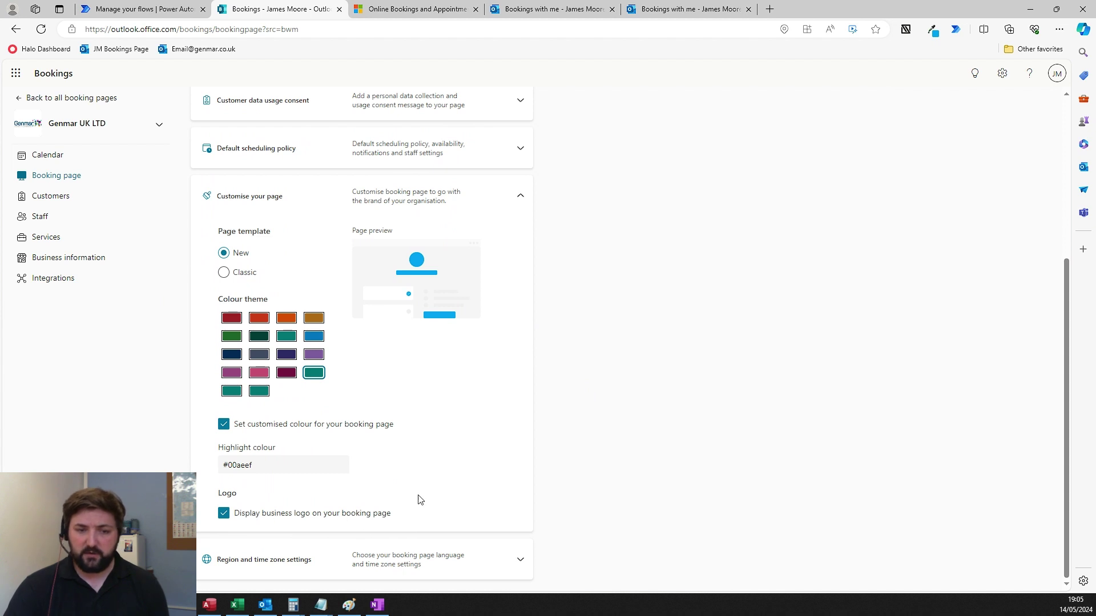
pyautogui.scroll(1, 399, 471)
pyautogui.scroll(2, 490, 445)
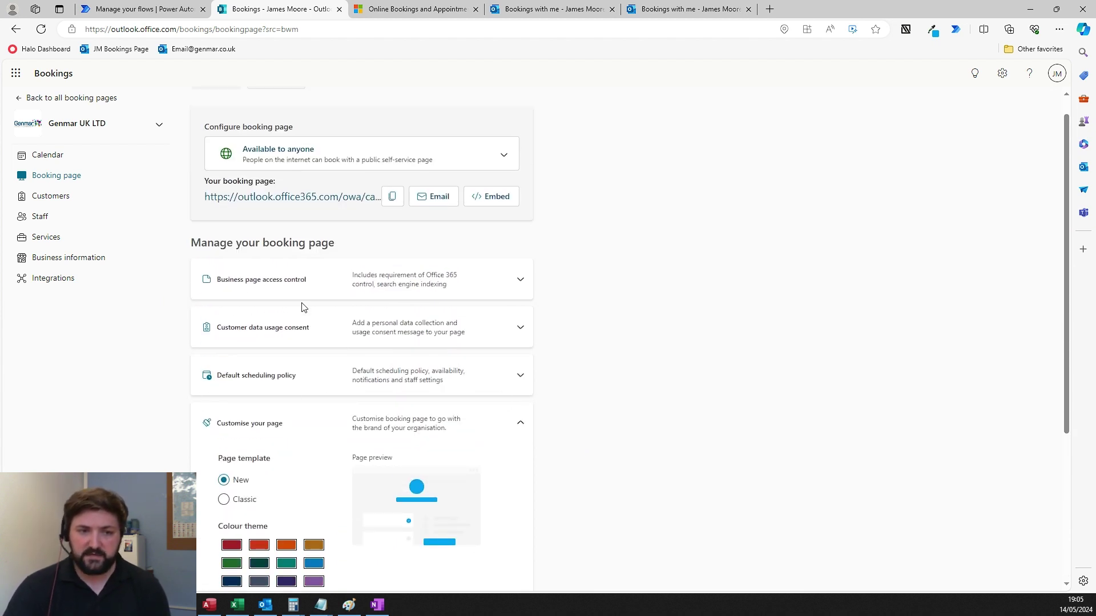
pyautogui.click(395, 199)
# - Load the Genmar UK LTD link in a new tab, review the page and footer, then switch back
pyautogui.click(769, 9)
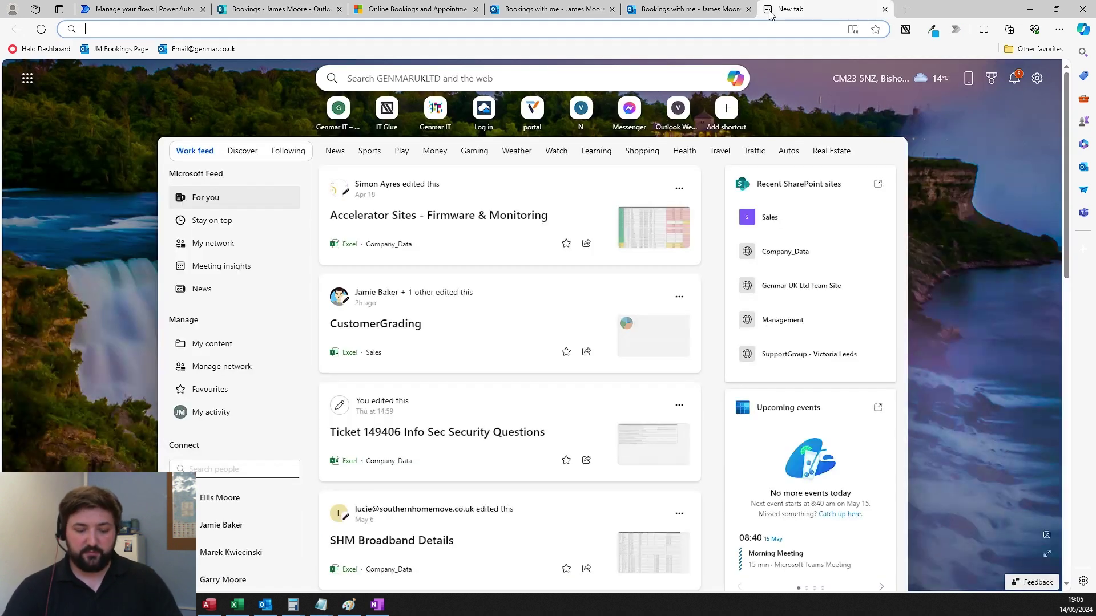
pyautogui.hotkey('ctrl', 'v')
pyautogui.press('Return')
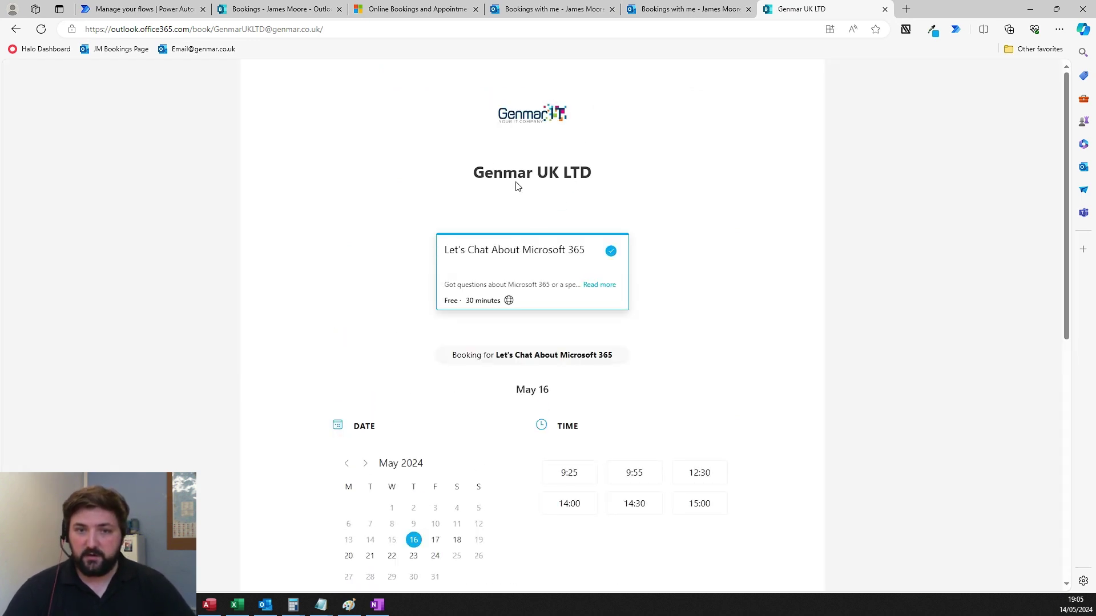
pyautogui.scroll(-8, 529, 166)
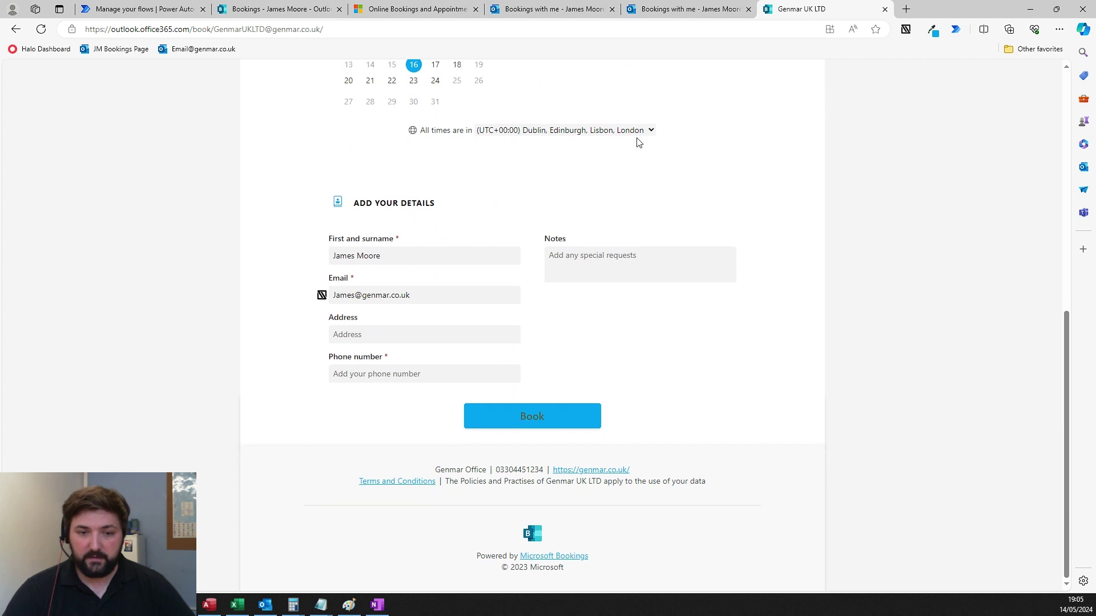
pyautogui.moveTo(725, 482); pyautogui.dragTo(435, 469)
pyautogui.click(692, 525)
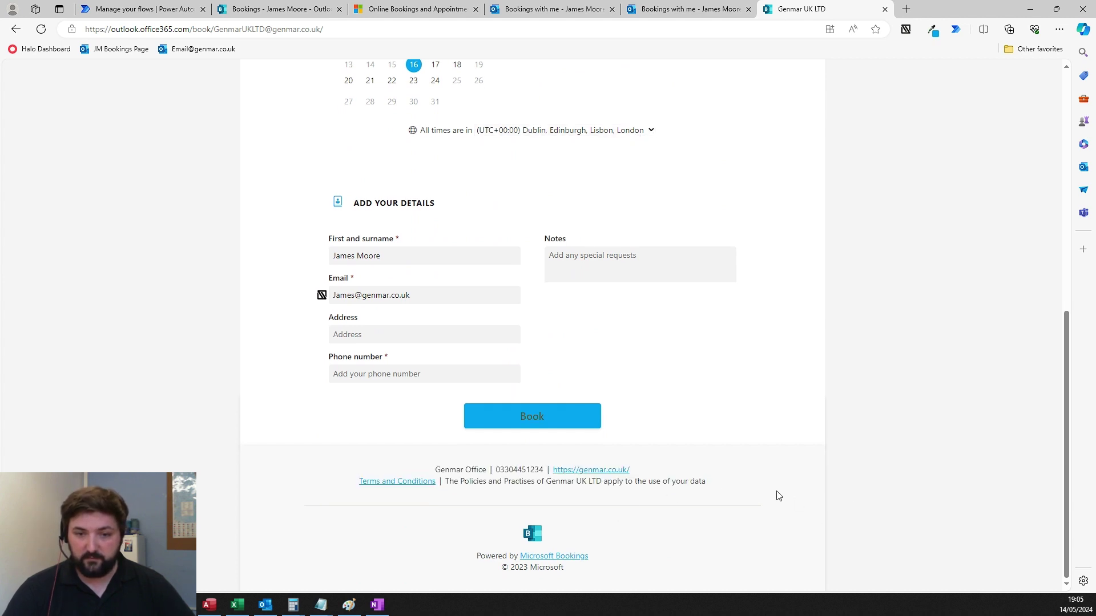
pyautogui.scroll(4, 774, 494)
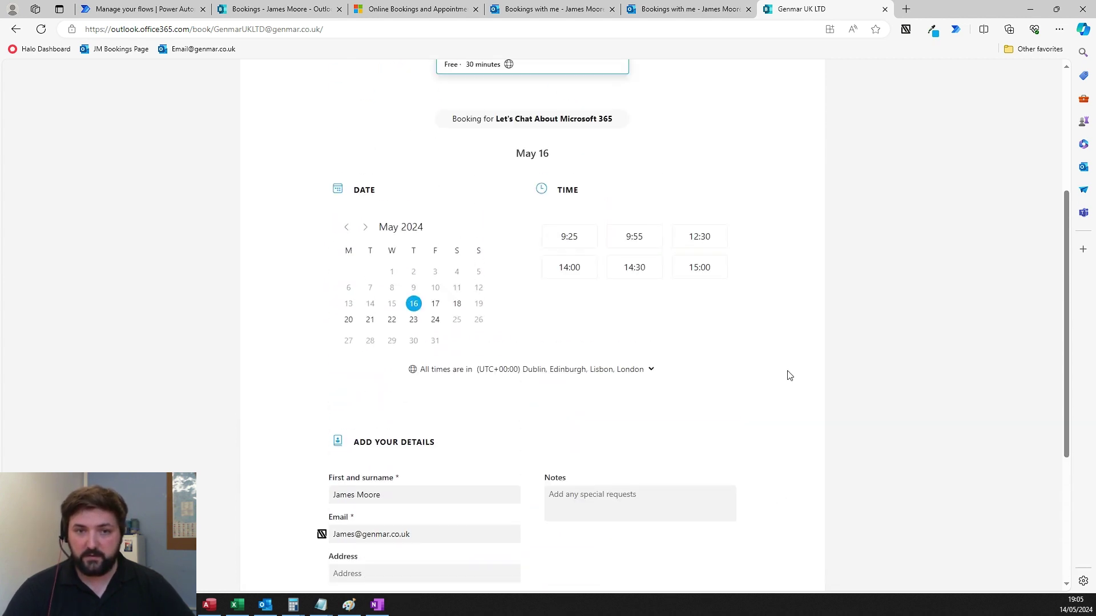
pyautogui.scroll(2, 777, 375)
pyautogui.scroll(3, 772, 376)
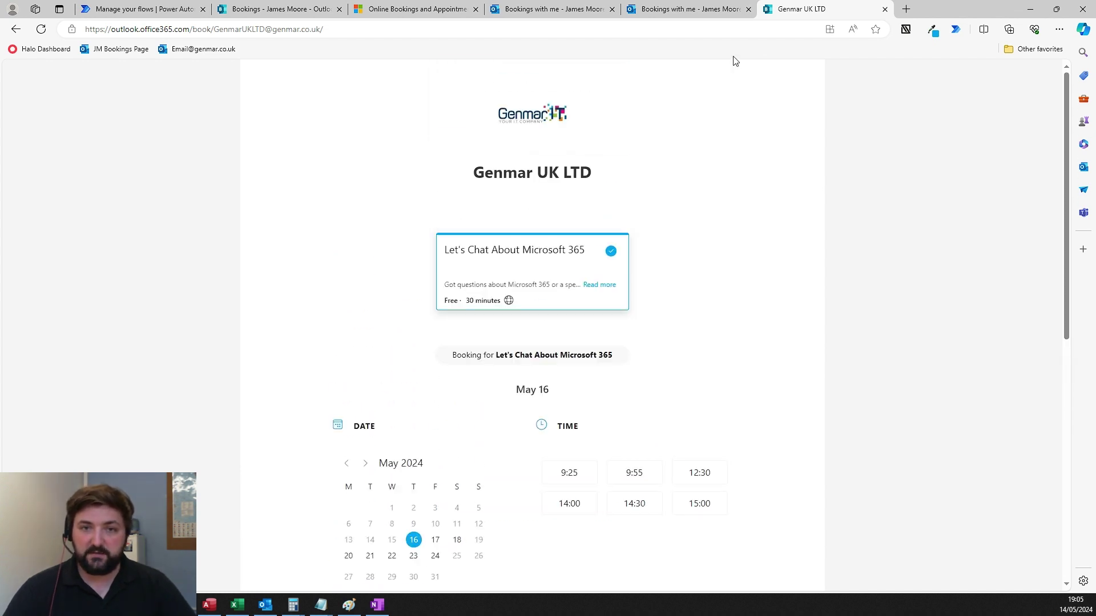
pyautogui.click(295, 9)
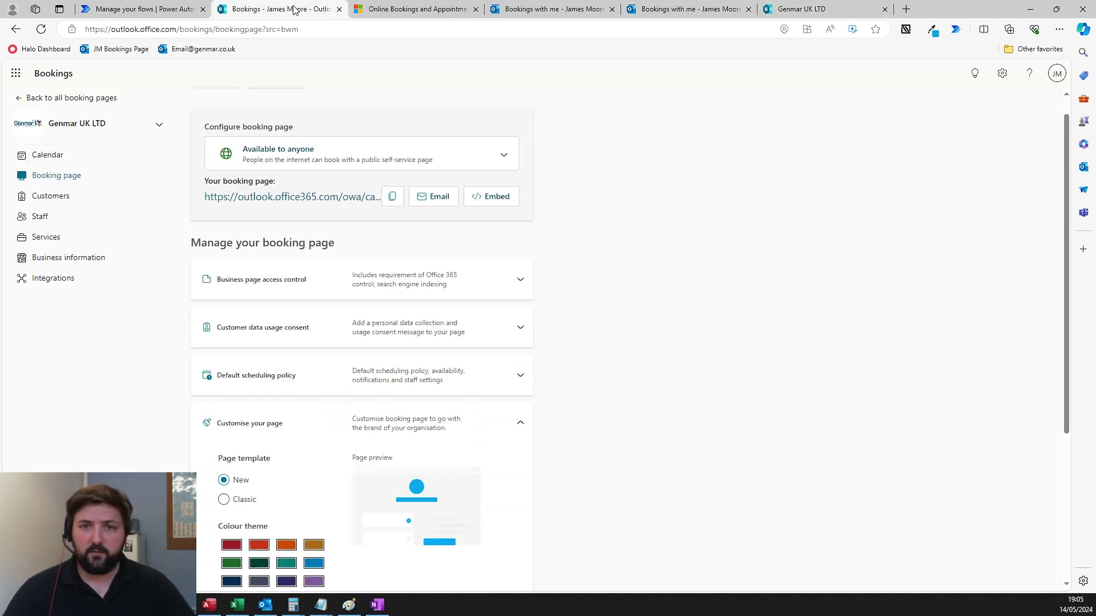
# - Open the Let's Chat About Microsoft 365 service for editing, keeping its price Free
pyautogui.click(45, 240)
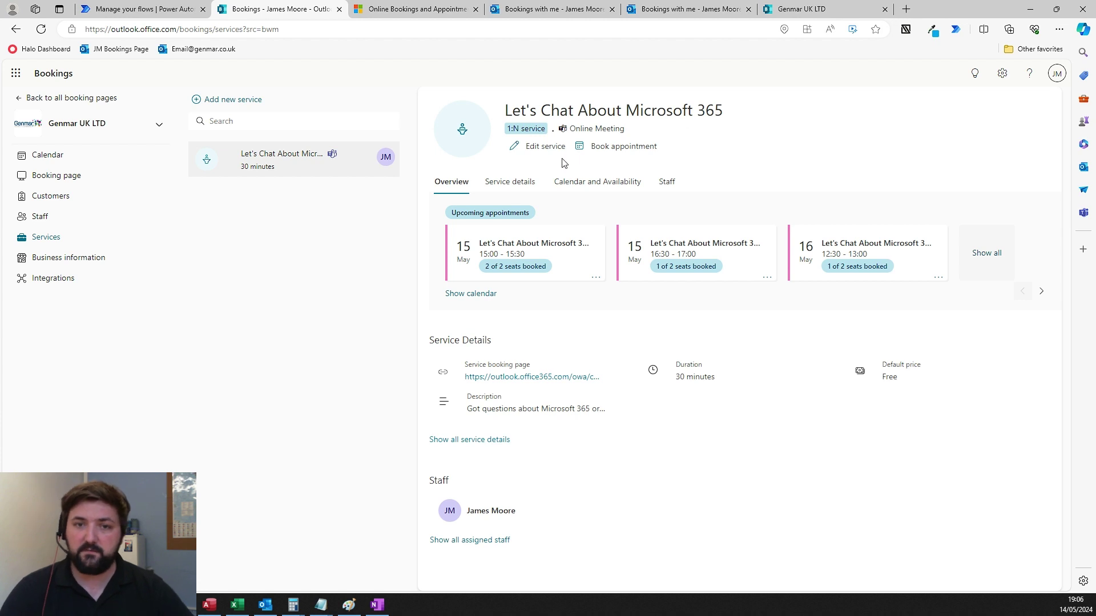
pyautogui.click(545, 147)
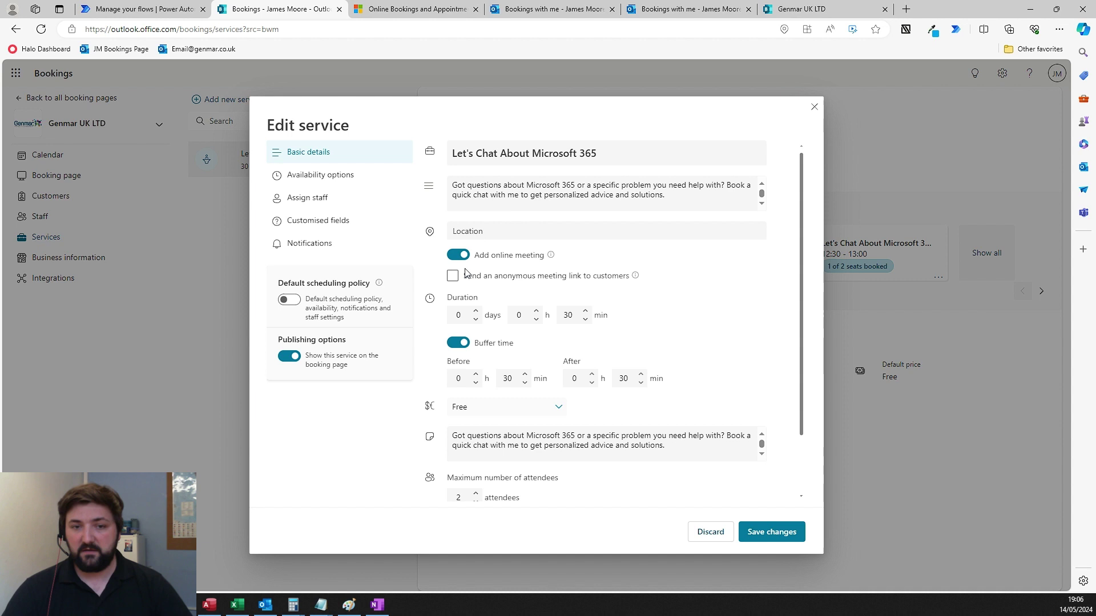
pyautogui.scroll(-1, 627, 285)
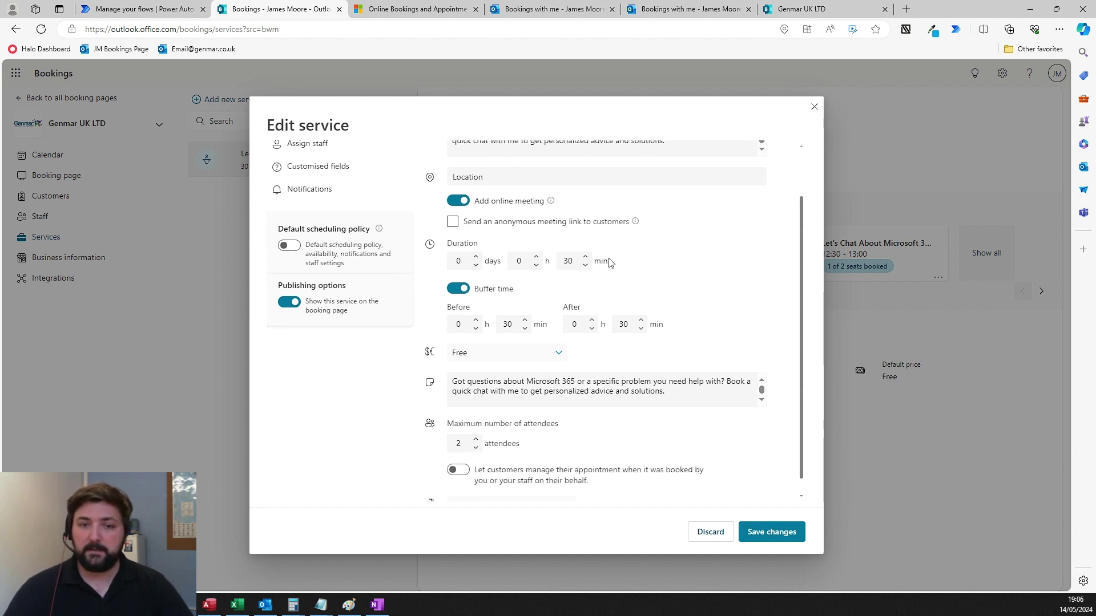
pyautogui.scroll(-1, 581, 259)
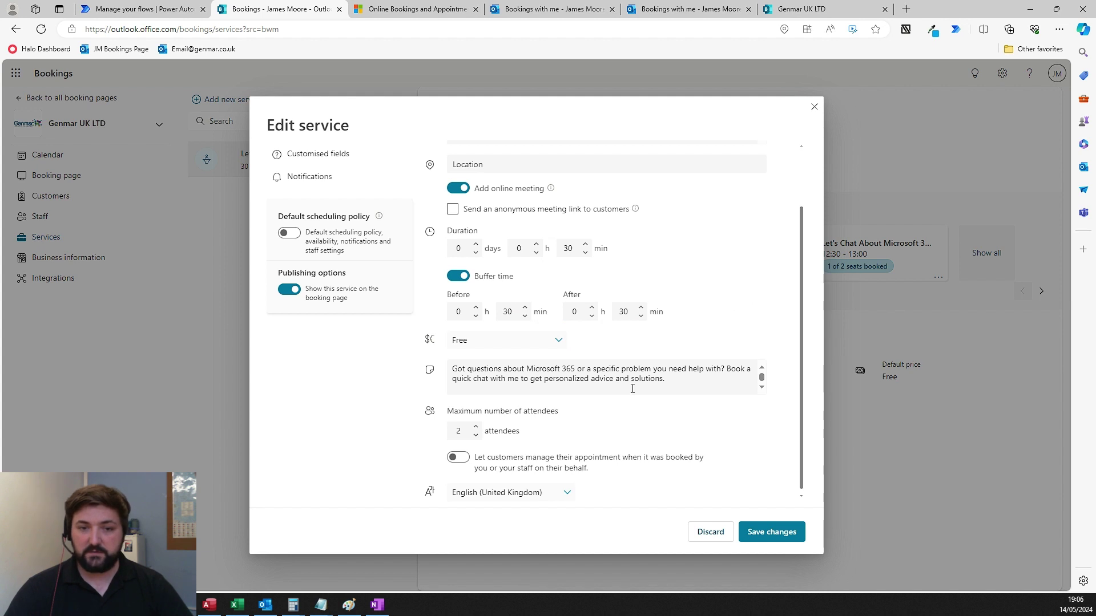
pyautogui.click(551, 341)
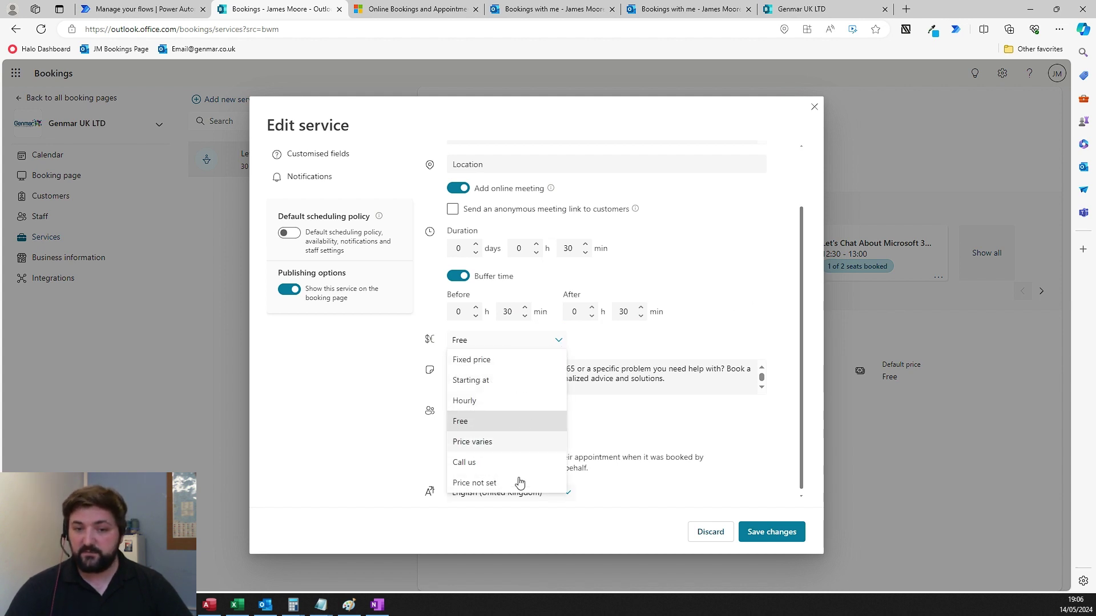
pyautogui.click(657, 401)
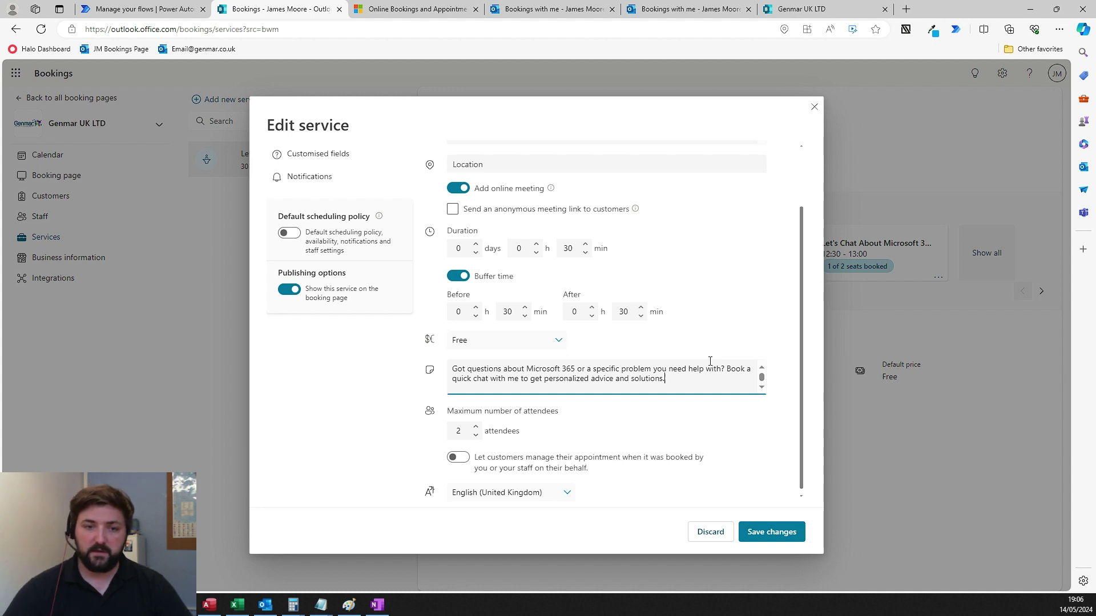
# - Paste "What We'll Cover:" into the description and show Availability options
pyautogui.hotkey('ctrl', 'v')
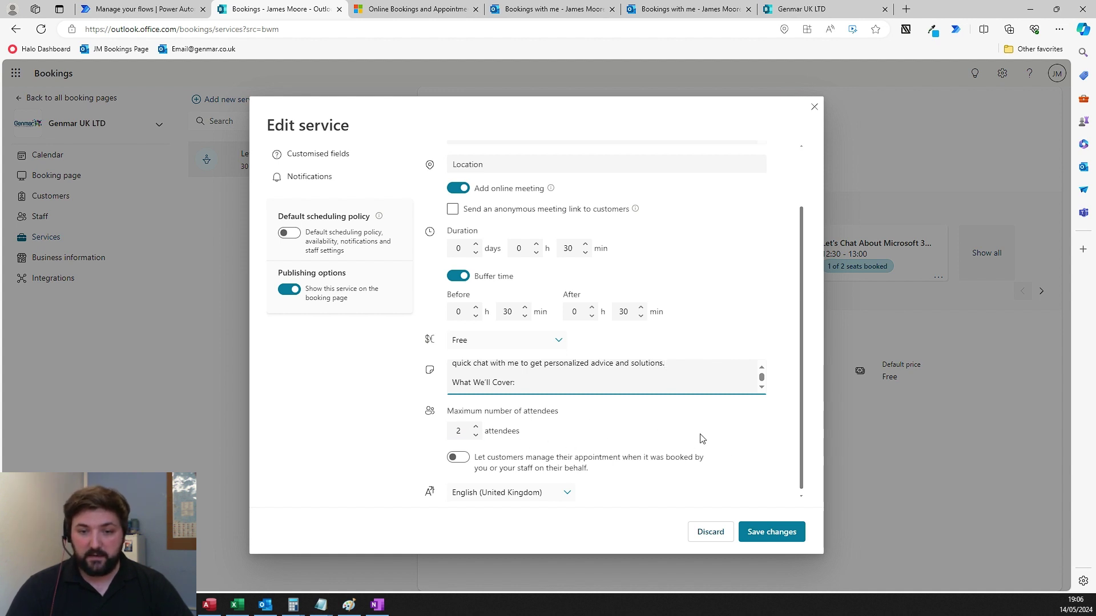
pyautogui.scroll(1, 365, 222)
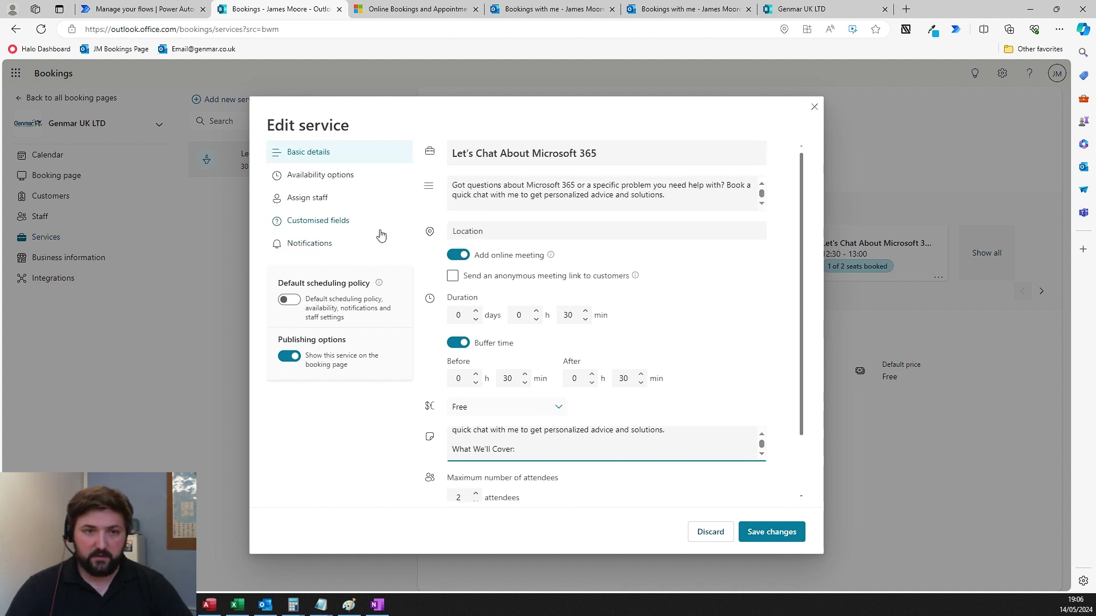
pyautogui.click(331, 186)
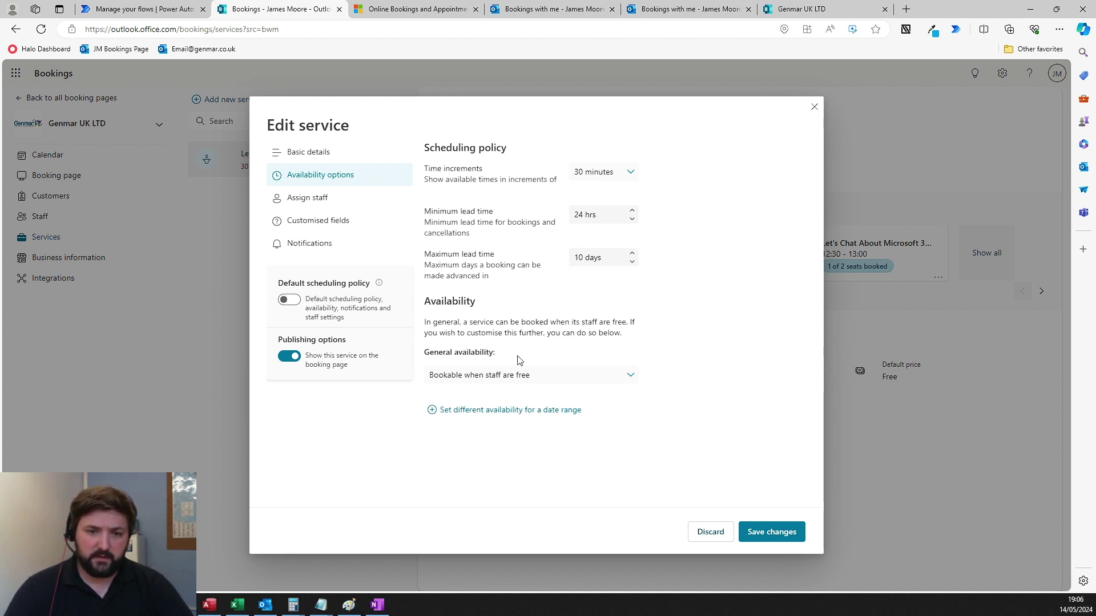
# - Leave general availability as bookable when staff are free and bring up the service's Assign staff settings
pyautogui.click(551, 375)
pyautogui.click(551, 375)
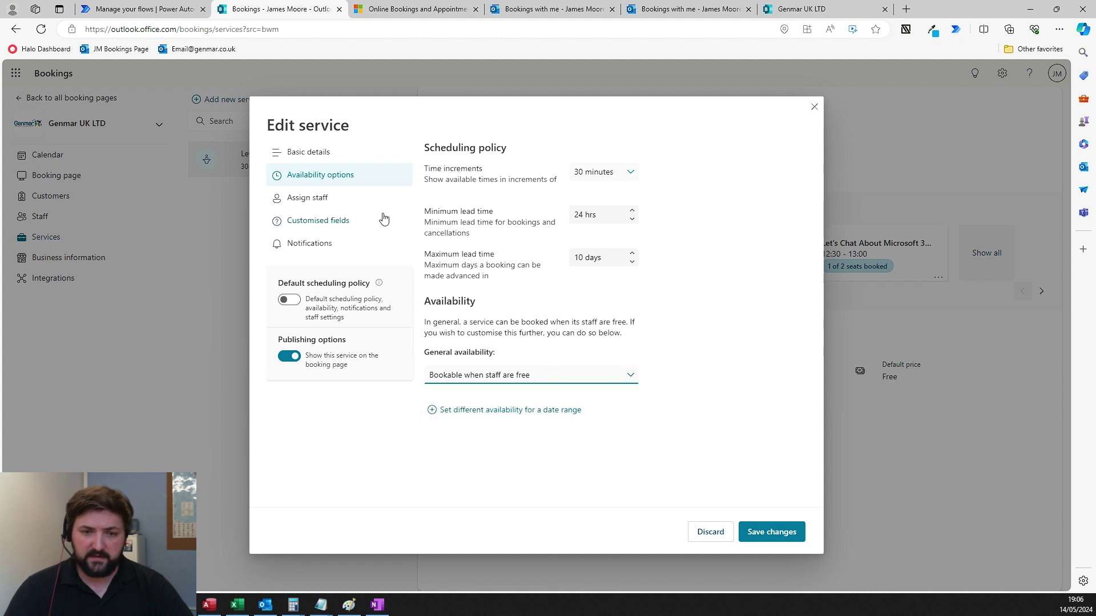
pyautogui.click(332, 204)
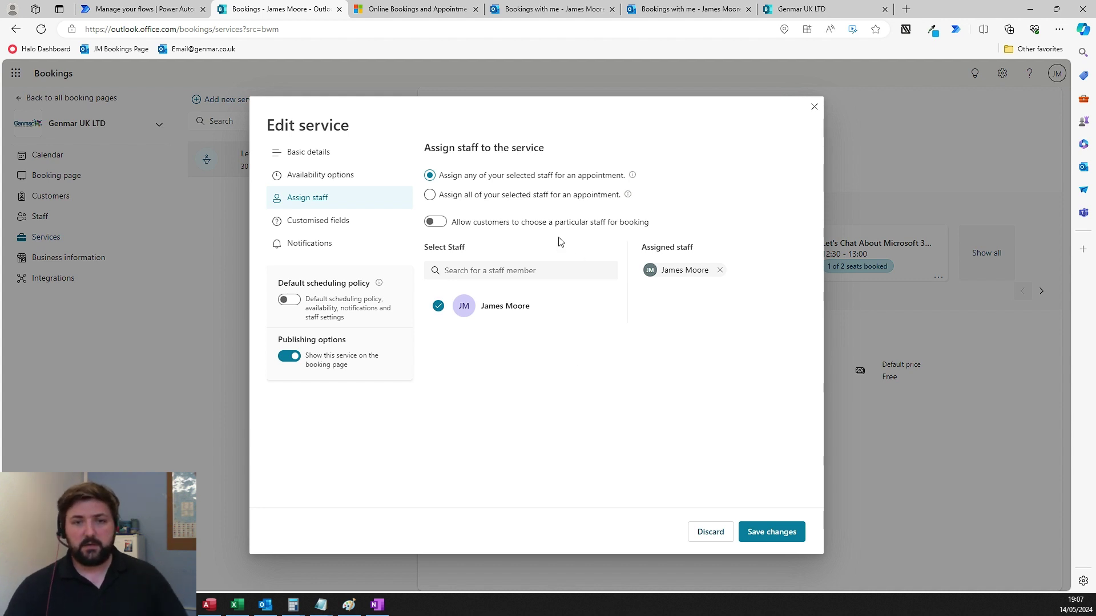
# - Keep customer staff choice off, set 'Assign all of your selected staff', then show Customised fields
pyautogui.click(438, 223)
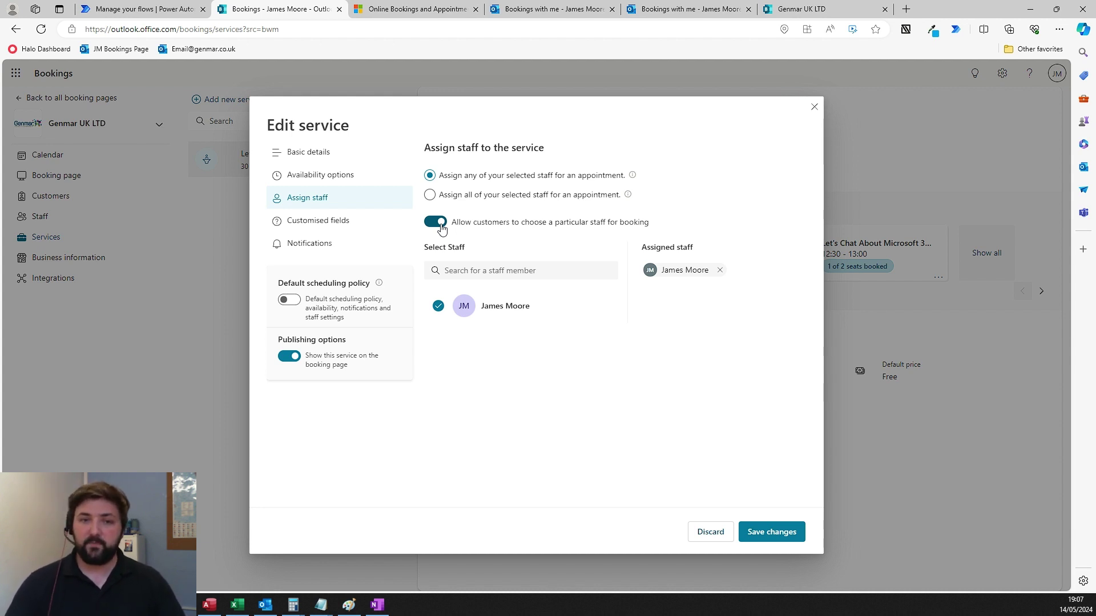
pyautogui.click(437, 222)
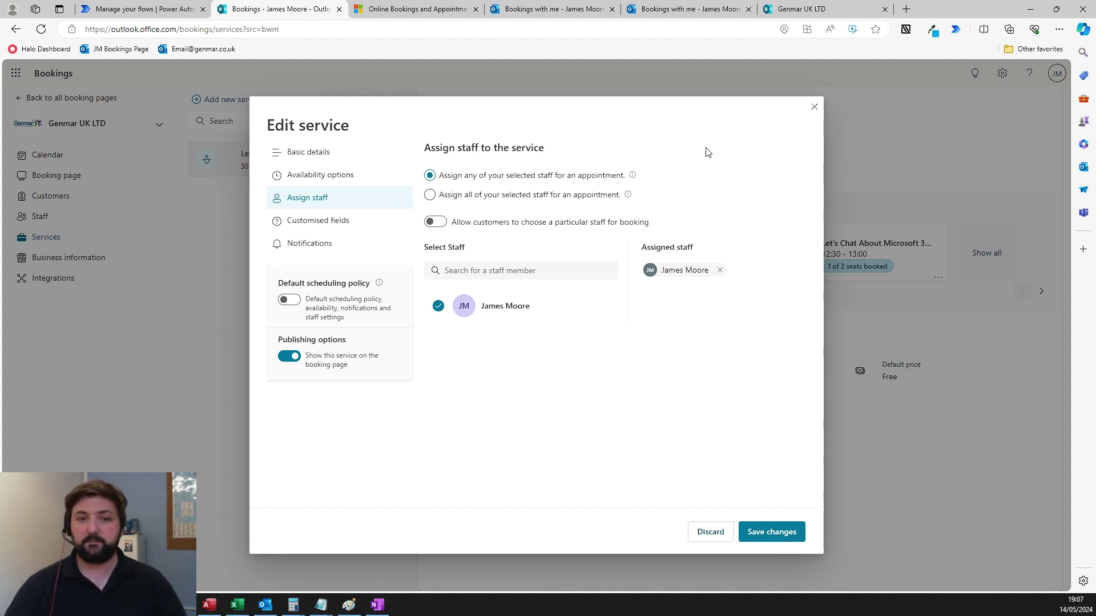
pyautogui.click(525, 195)
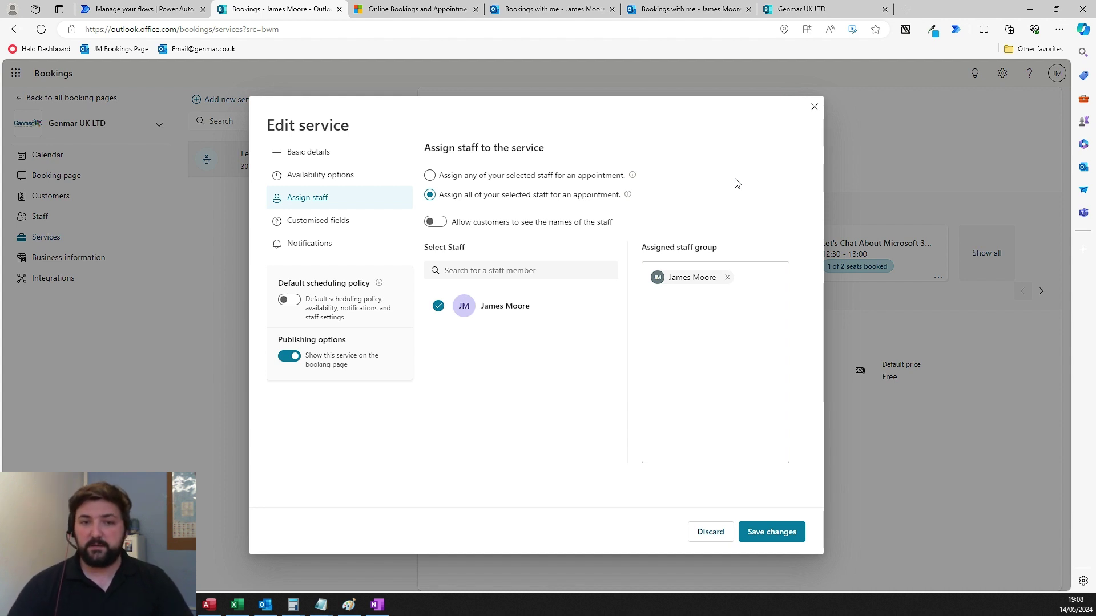
pyautogui.click(355, 230)
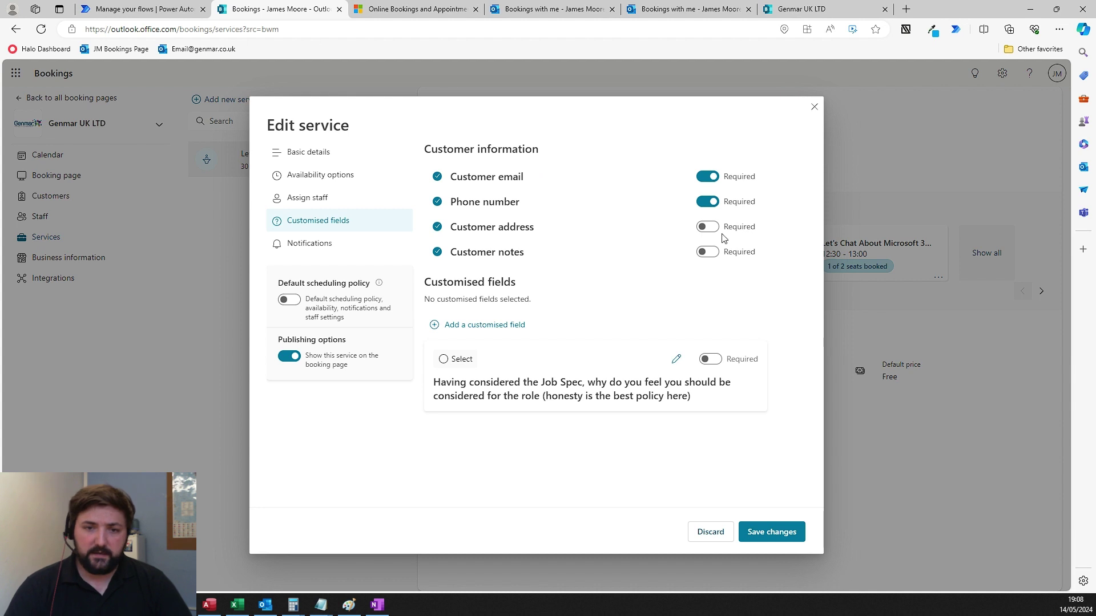
# - Start a custom text question, then close the service editor and discard the unsaved changes
pyautogui.click(526, 326)
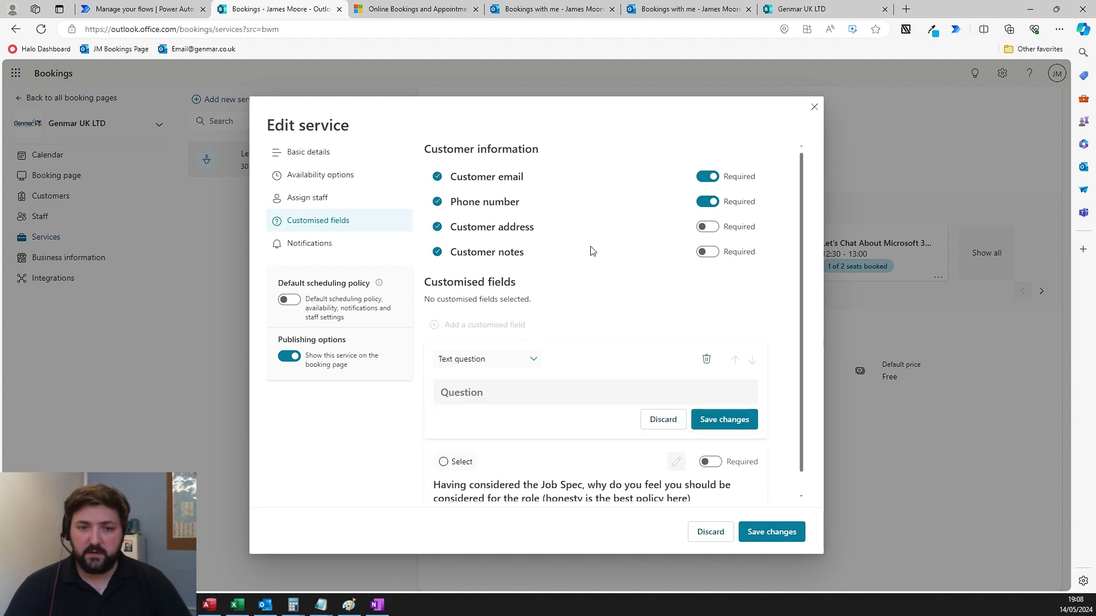
pyautogui.click(532, 366)
pyautogui.click(532, 364)
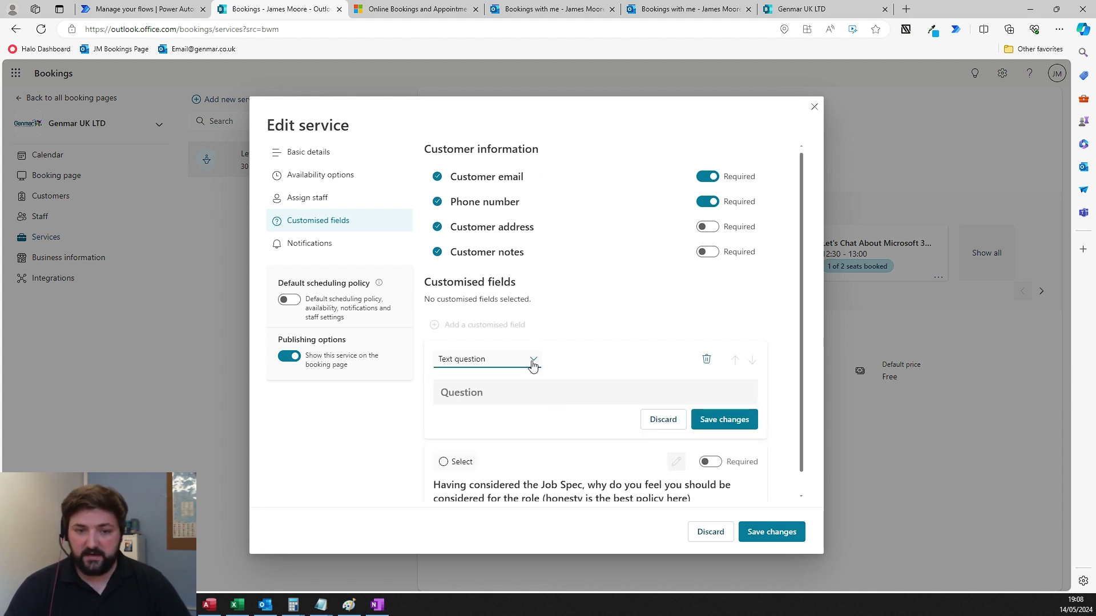
pyautogui.click(526, 360)
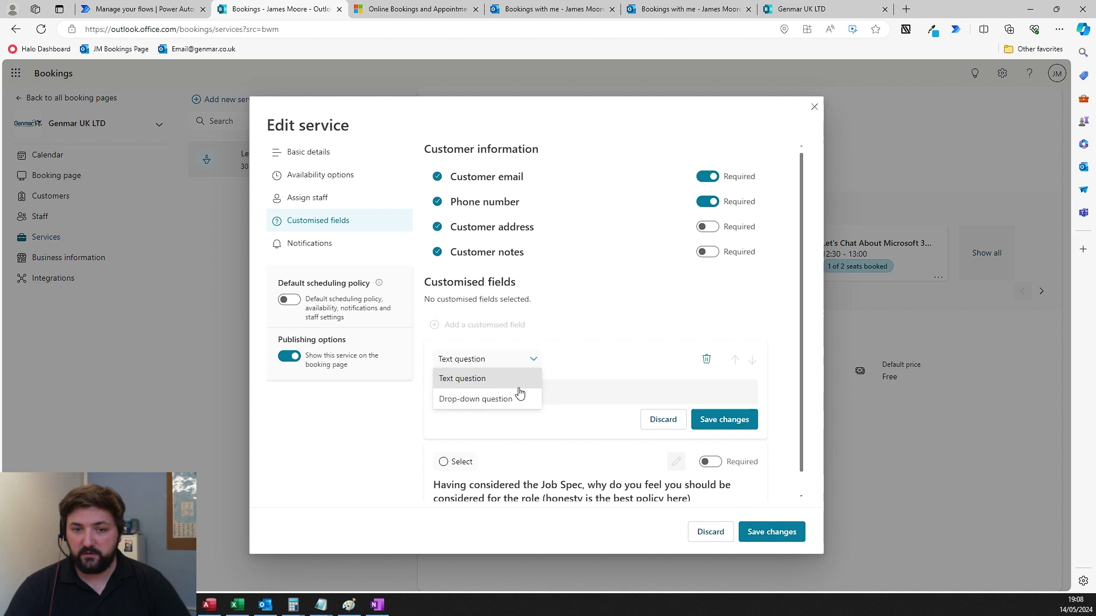
pyautogui.click(574, 394)
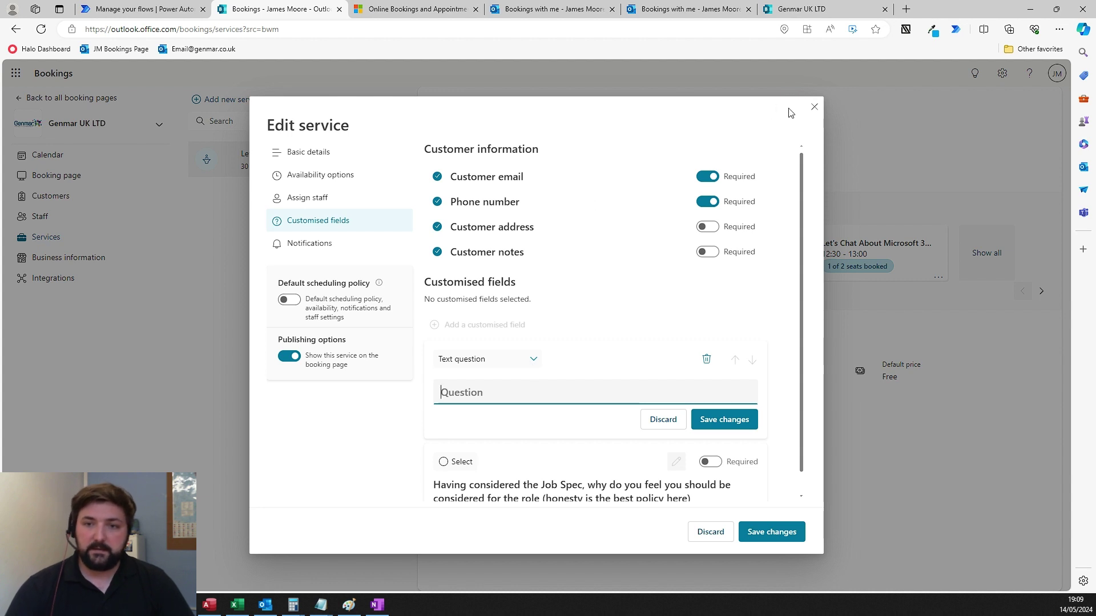
pyautogui.click(812, 110)
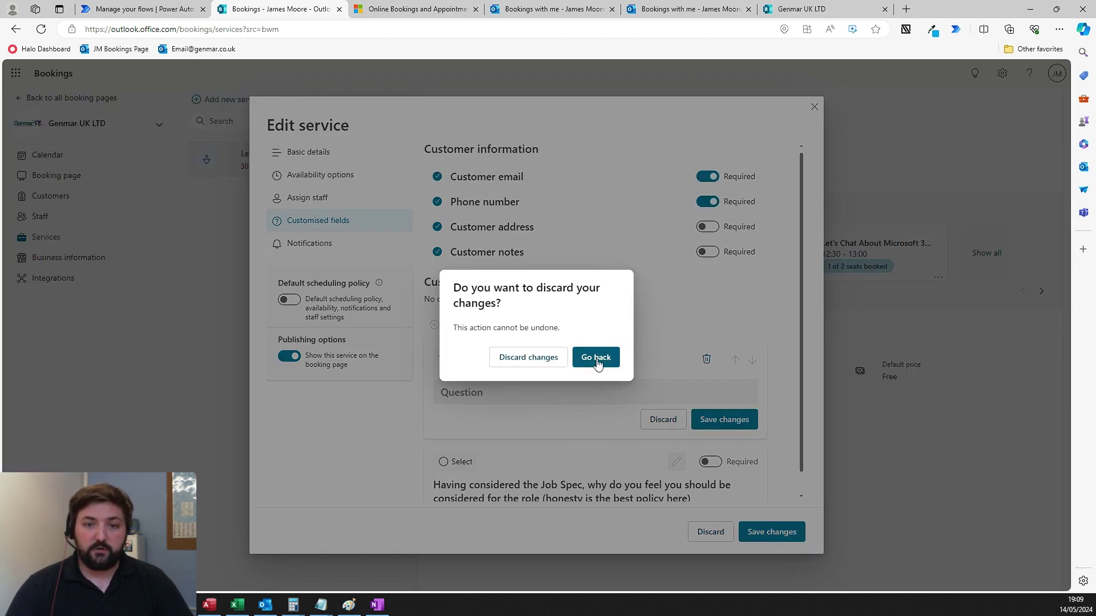
pyautogui.click(543, 359)
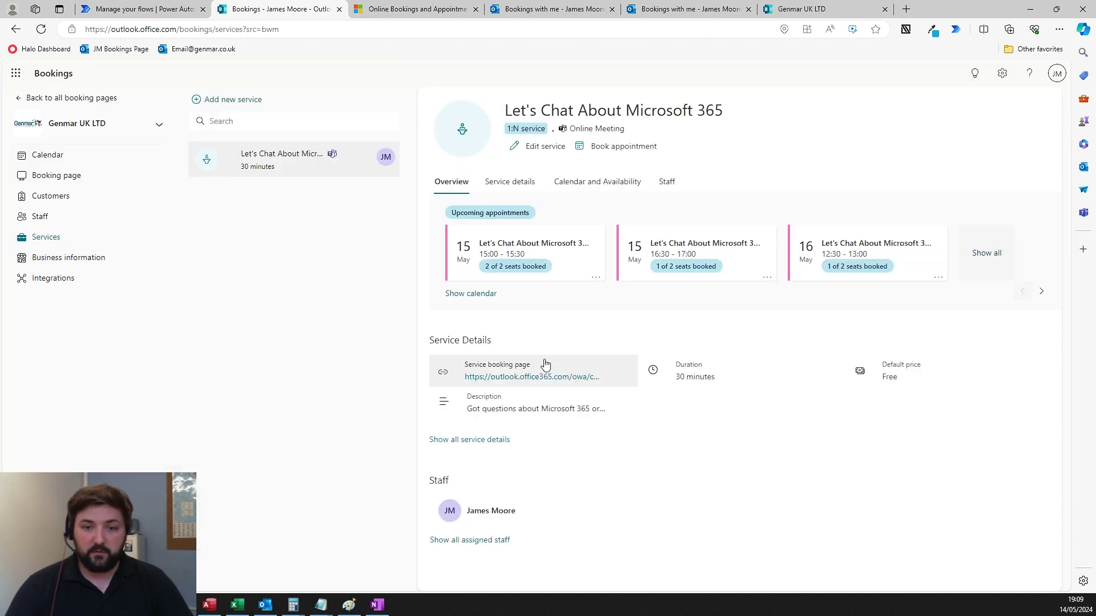
# - On the Genmar UK LTD booking page, select the Let's Chat About Microsoft 365 service
pyautogui.click(824, 8)
pyautogui.scroll(-3, 727, 328)
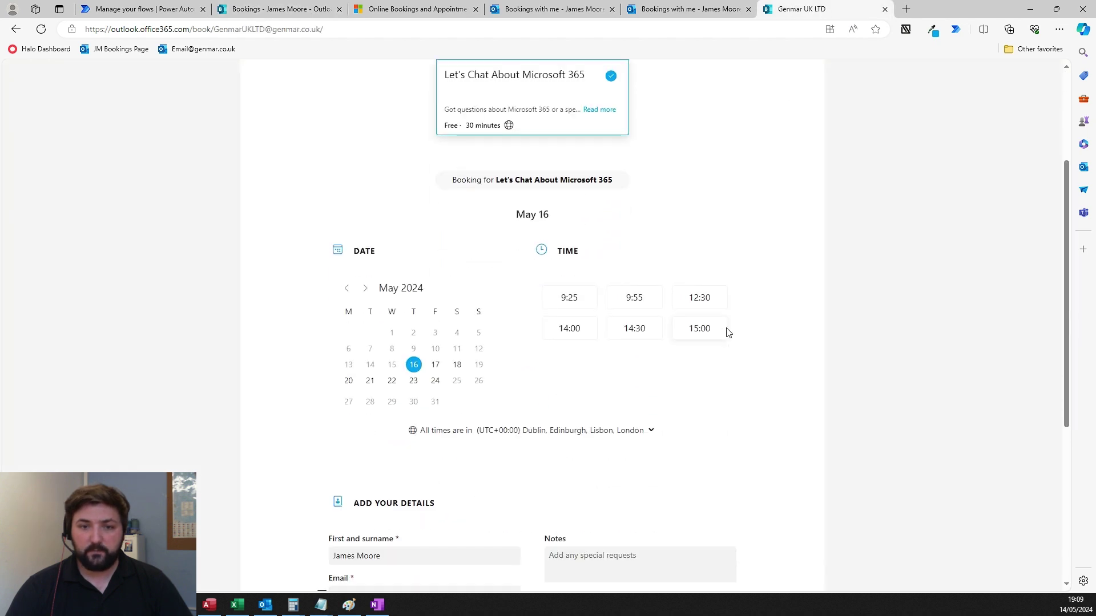
pyautogui.scroll(2, 704, 360)
pyautogui.click(548, 201)
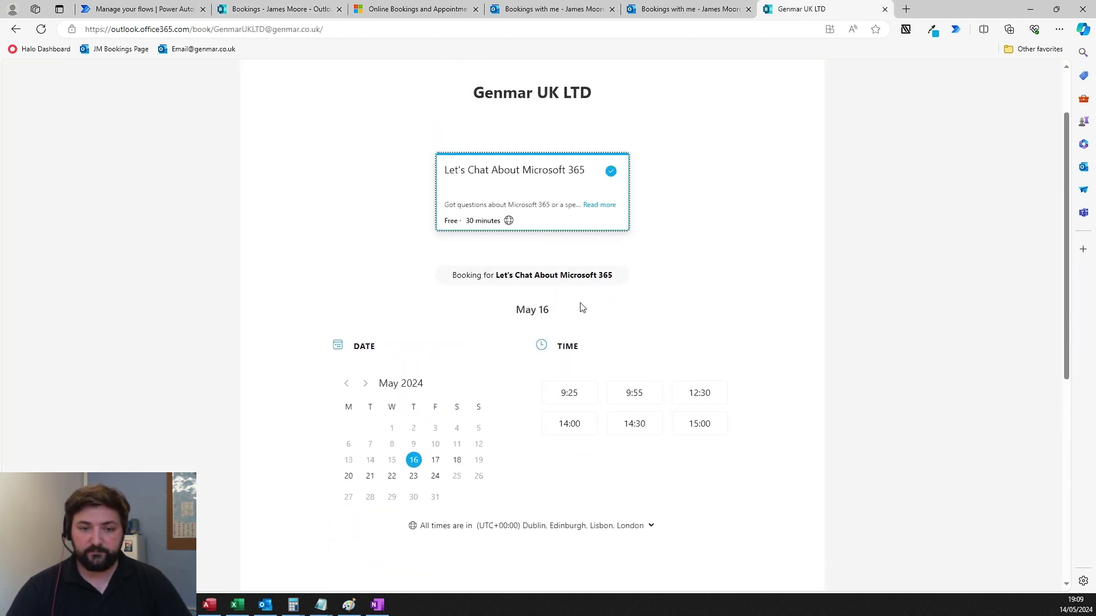
# - Pick Friday, May 17 and the 11:00 time slot
pyautogui.scroll(-1, 574, 279)
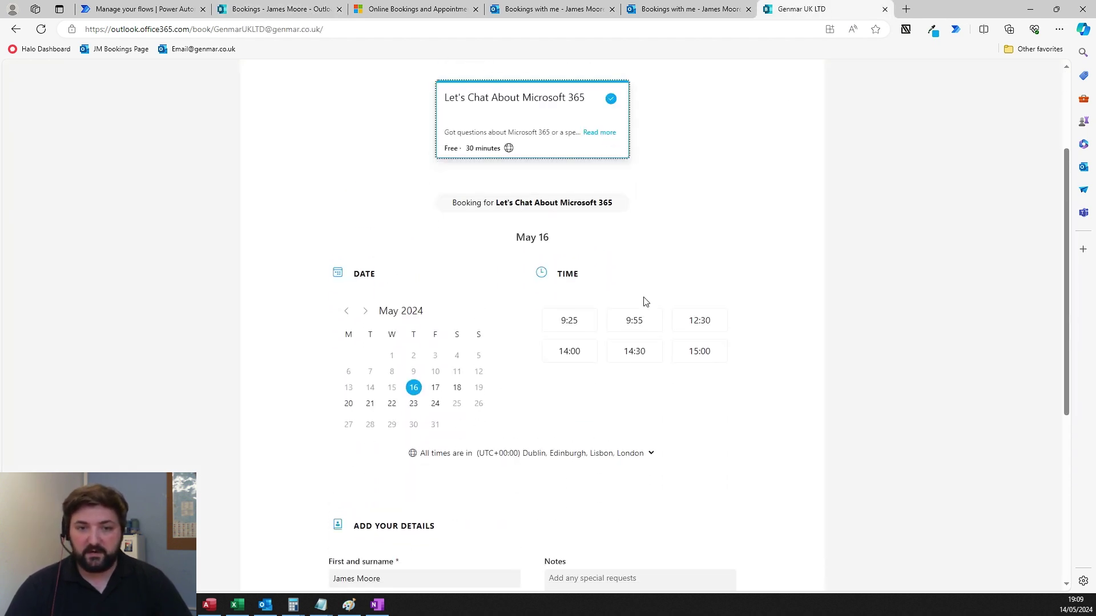
pyautogui.click(435, 380)
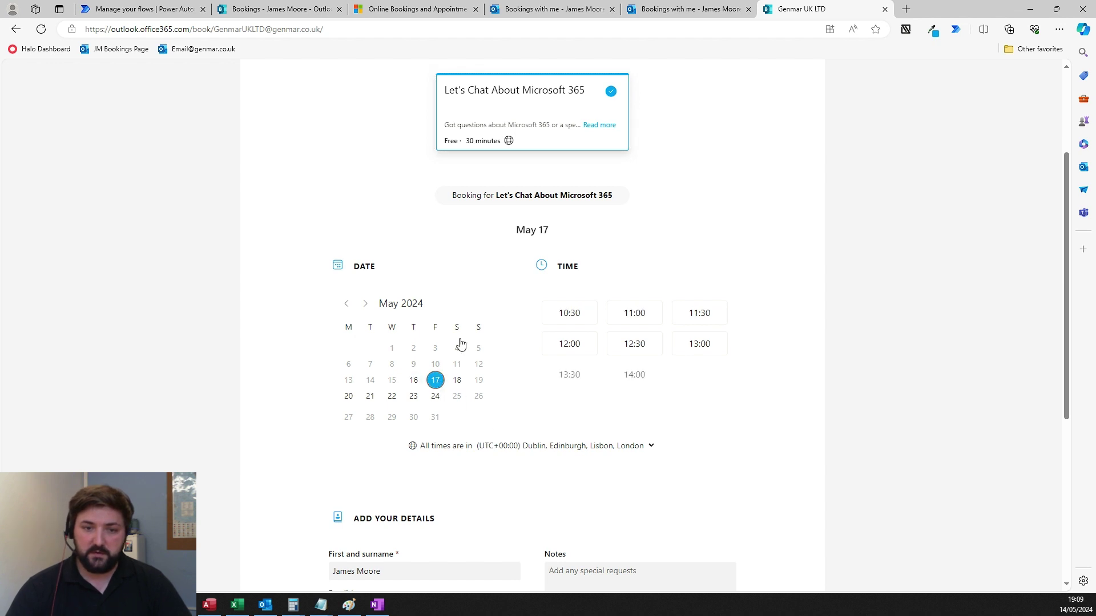
pyautogui.click(635, 323)
# - Enter a phone number and the notes 'TEST TEST TEST', then submit the booking
pyautogui.scroll(-1, 678, 321)
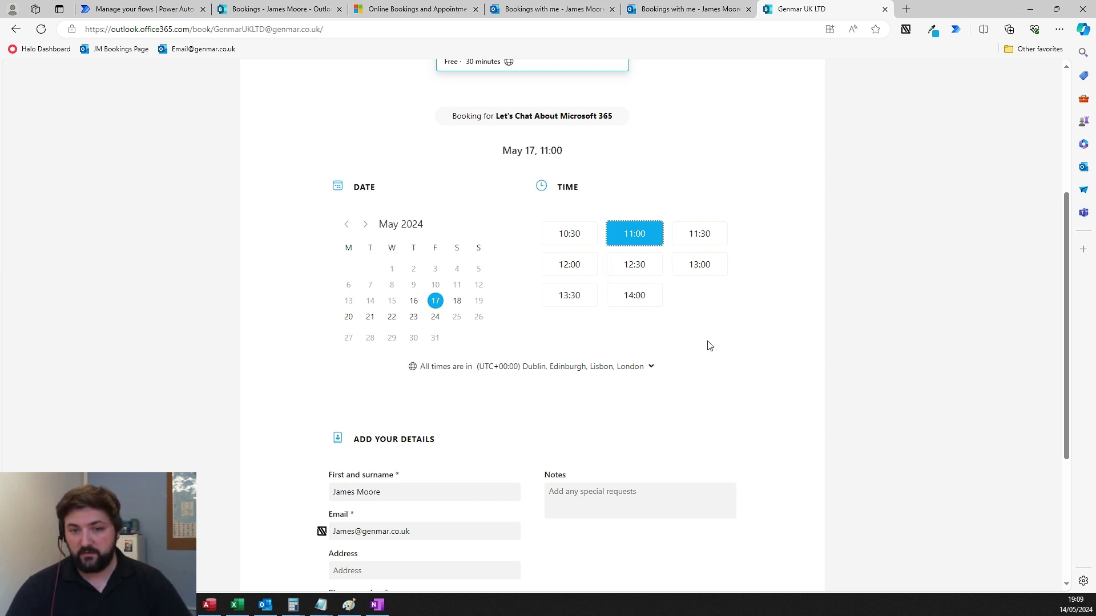
pyautogui.scroll(-3, 718, 352)
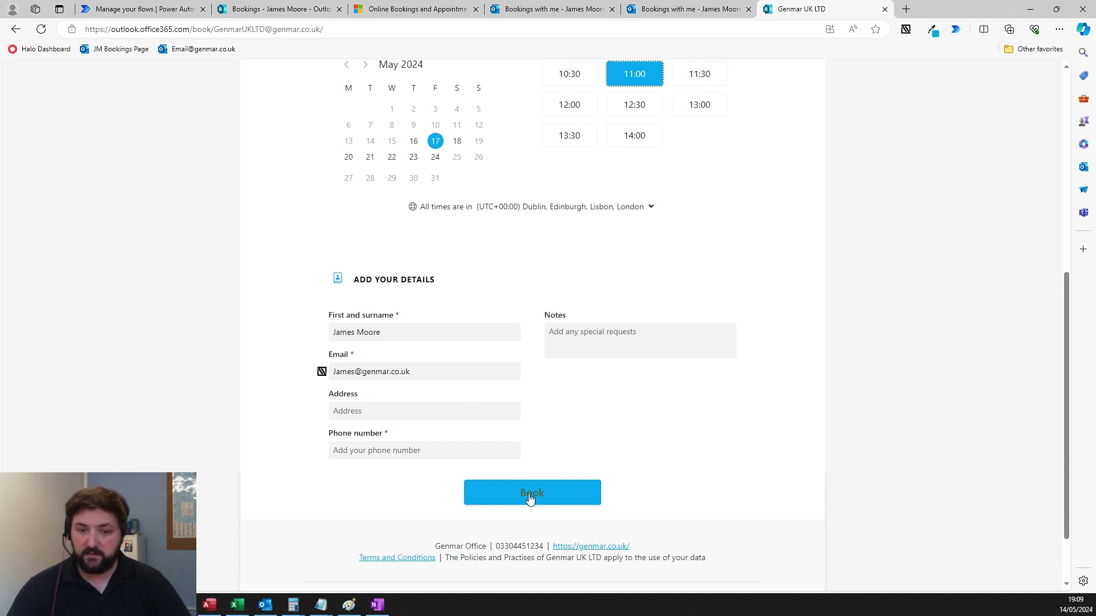
pyautogui.click(440, 411)
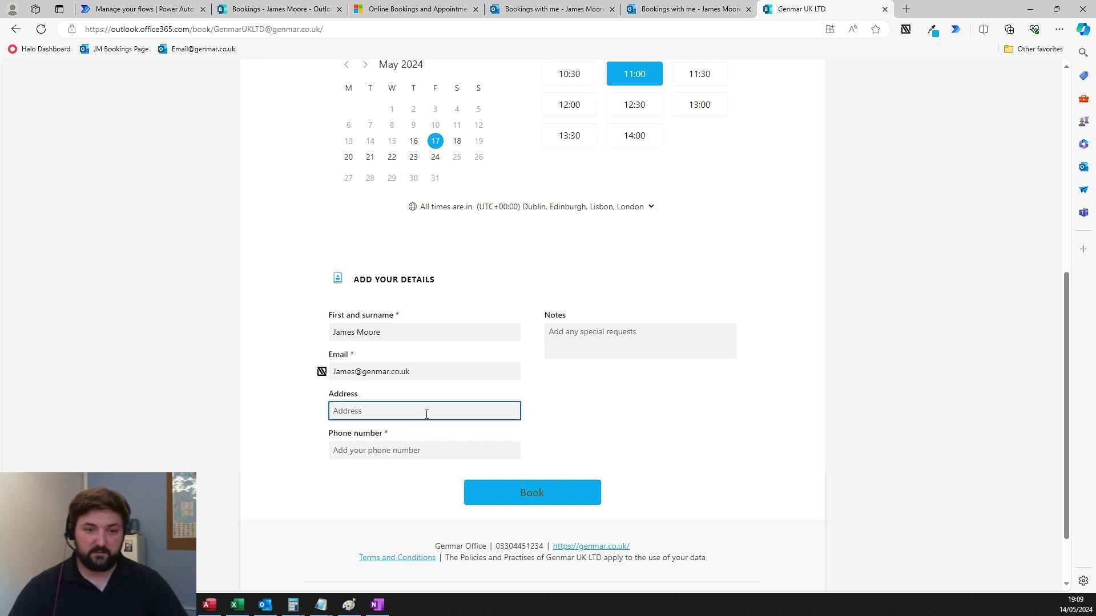
pyautogui.click(420, 455)
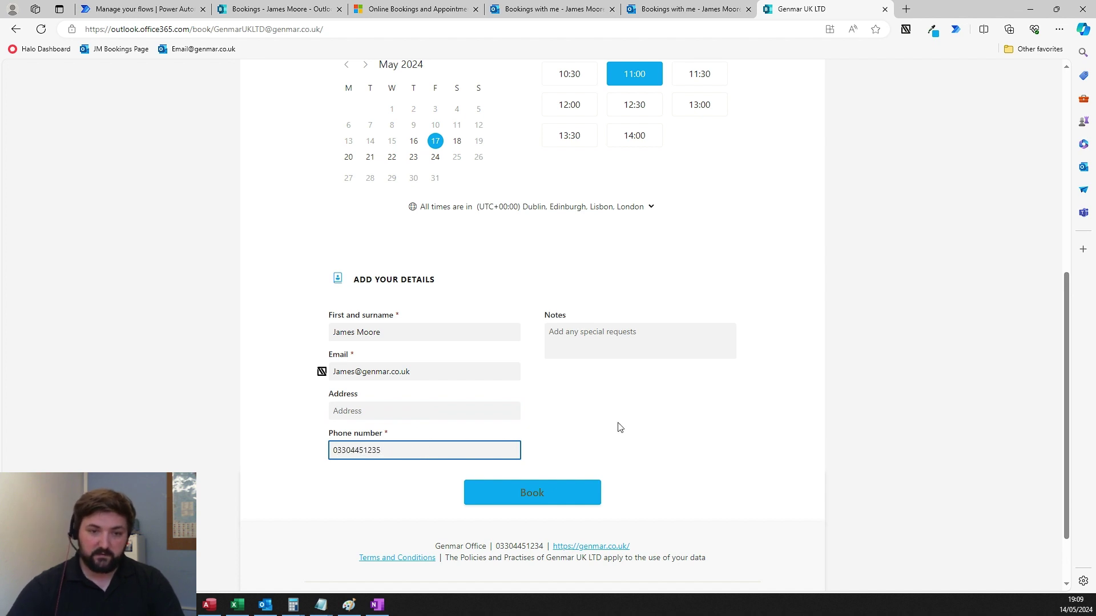
pyautogui.click(637, 347)
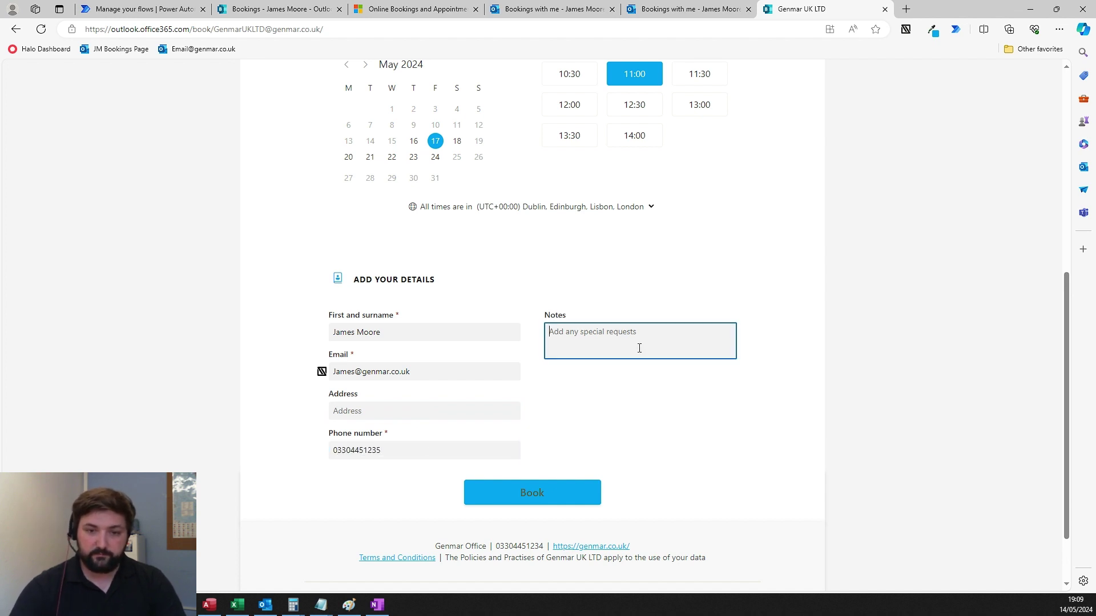
pyautogui.write('TEST TEST')
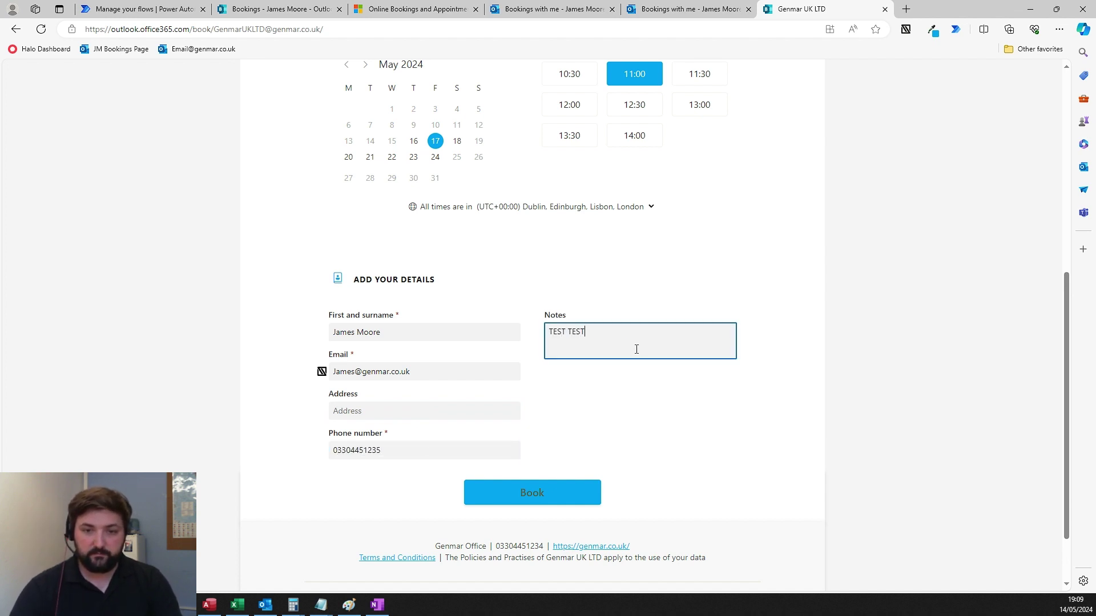
pyautogui.write(' TEST')
pyautogui.click(565, 497)
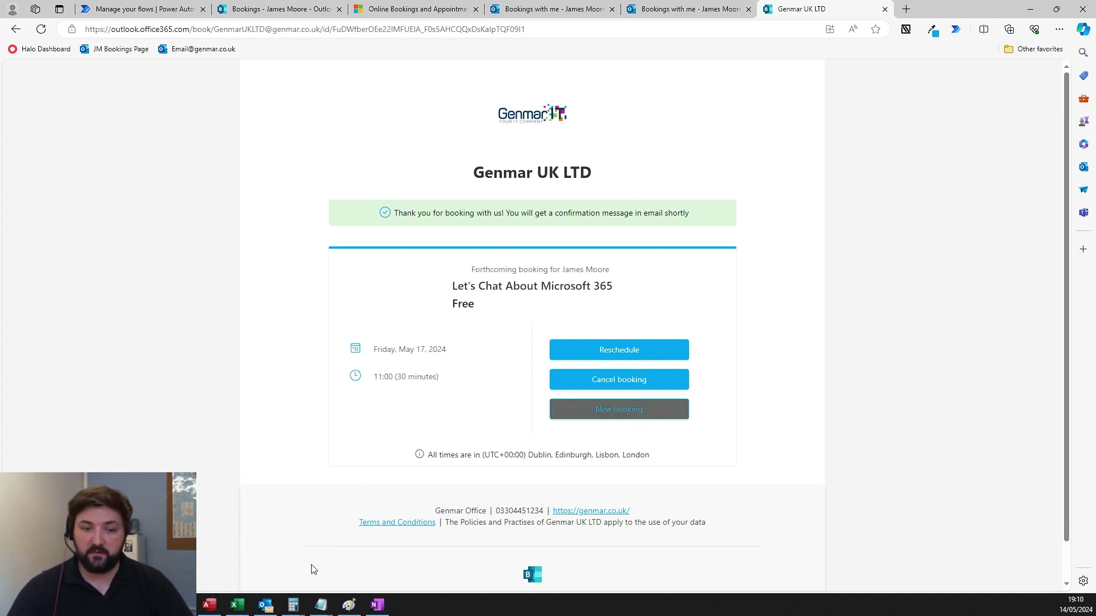
# - Check the new-booking and booking-confirmed emails in Outlook, then close both message windows
pyautogui.click(266, 605)
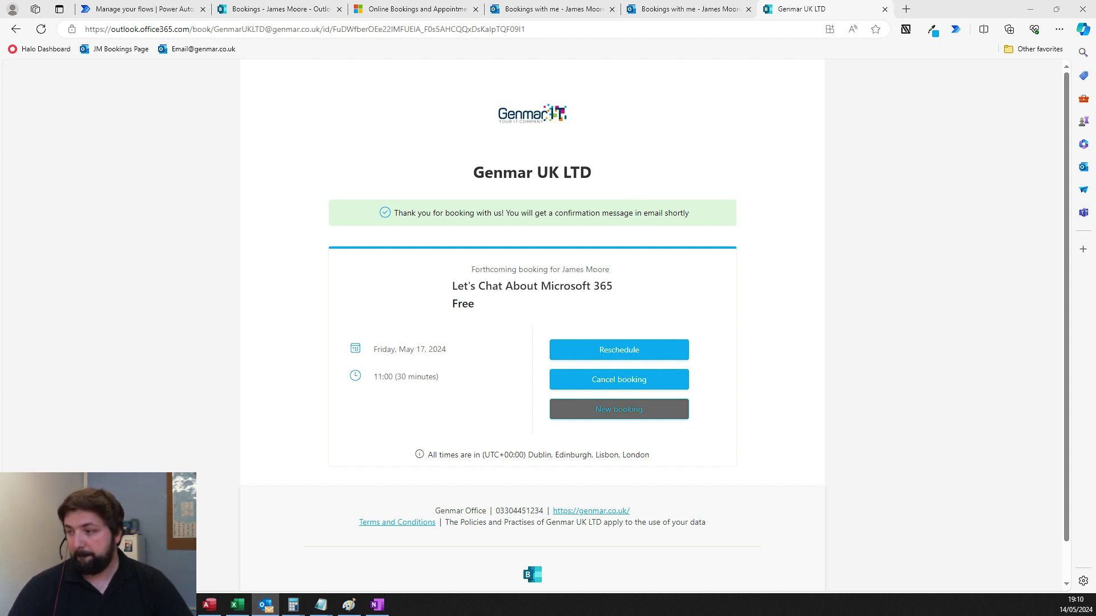
pyautogui.click(265, 605)
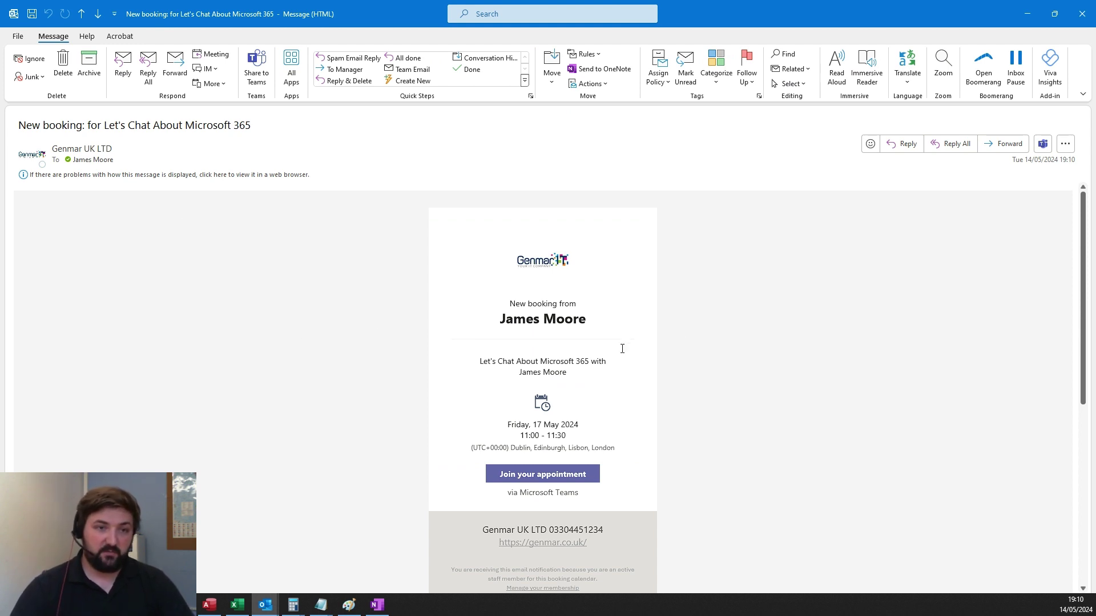
pyautogui.click(1082, 13)
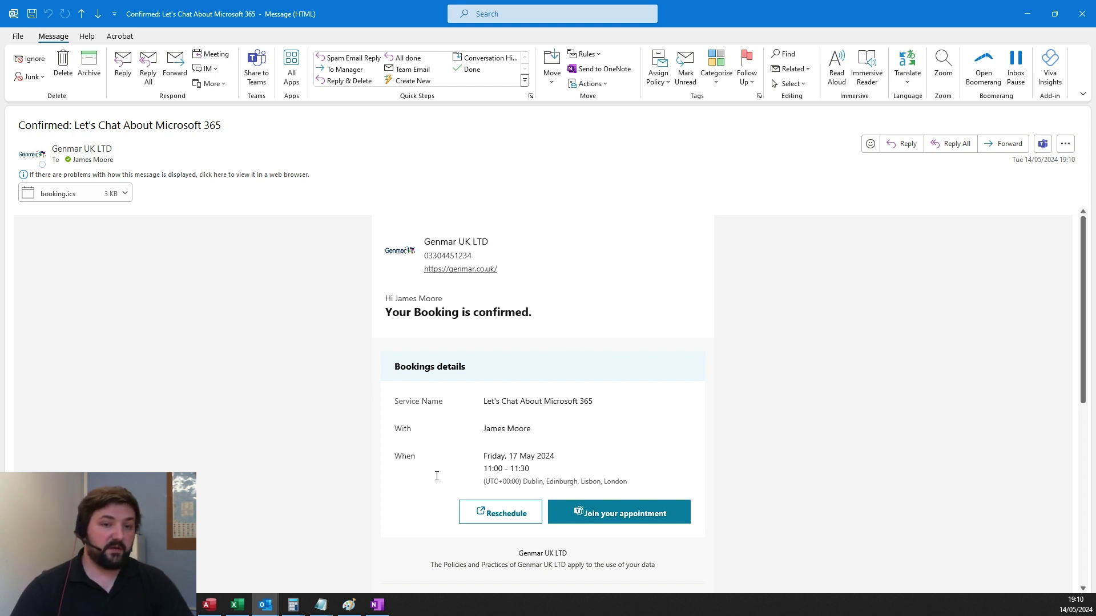
pyautogui.click(1082, 13)
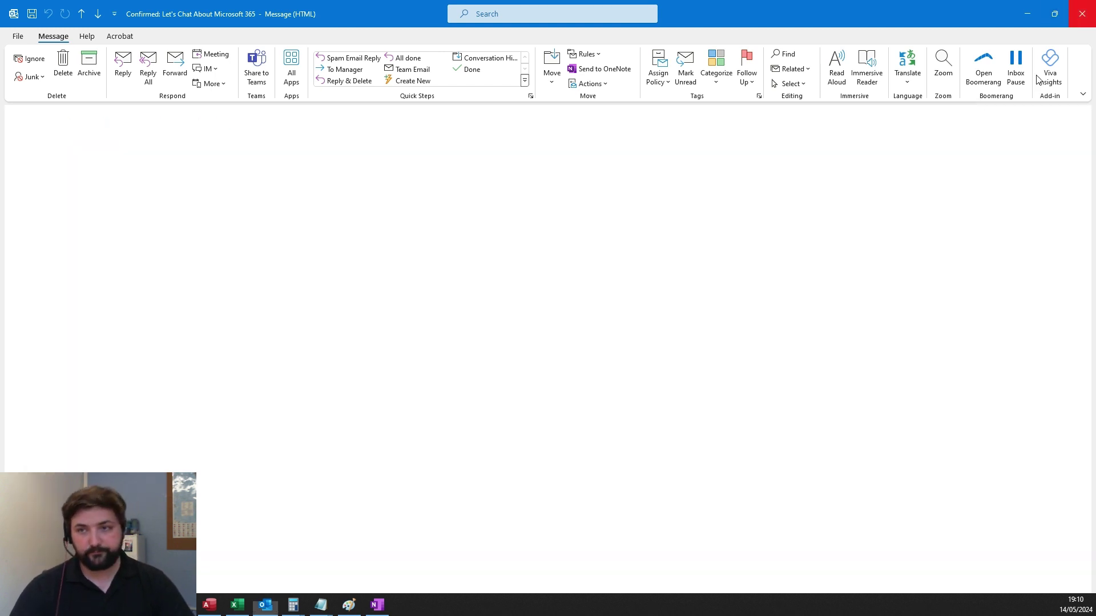
# - Review the Let's Chat About Microsoft 365 service's Calendar and Availability and Staff tabs in Bookings admin
pyautogui.click(545, 12)
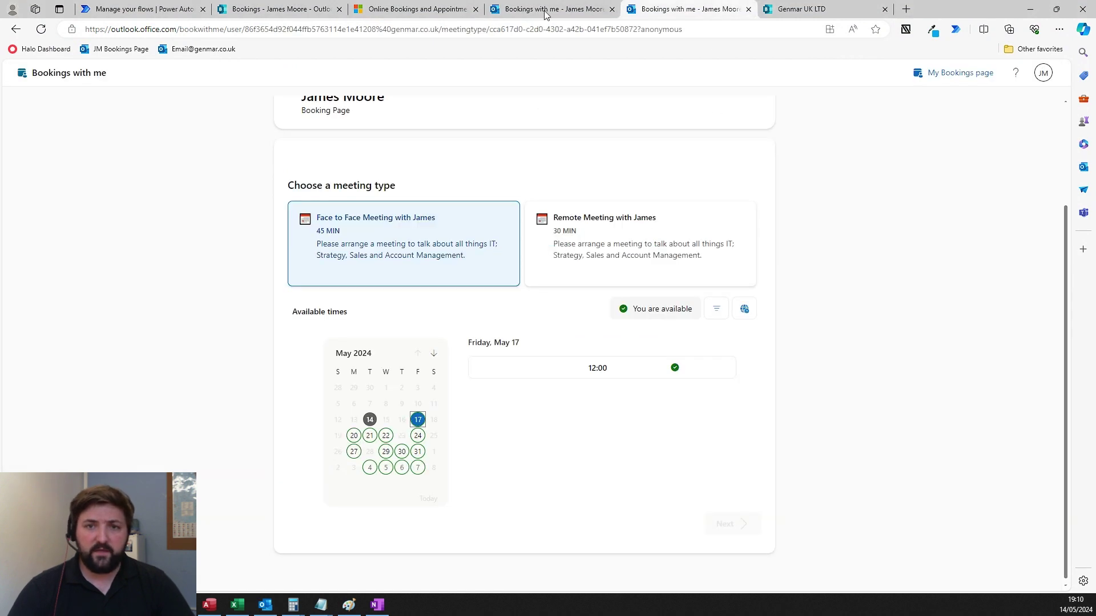
pyautogui.click(264, 10)
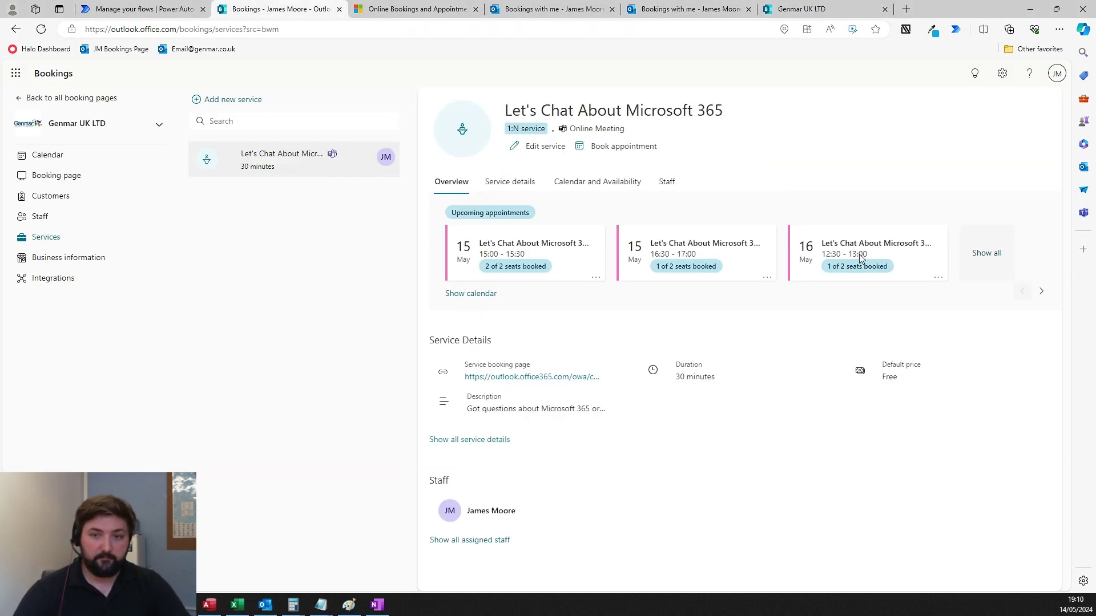
pyautogui.click(980, 254)
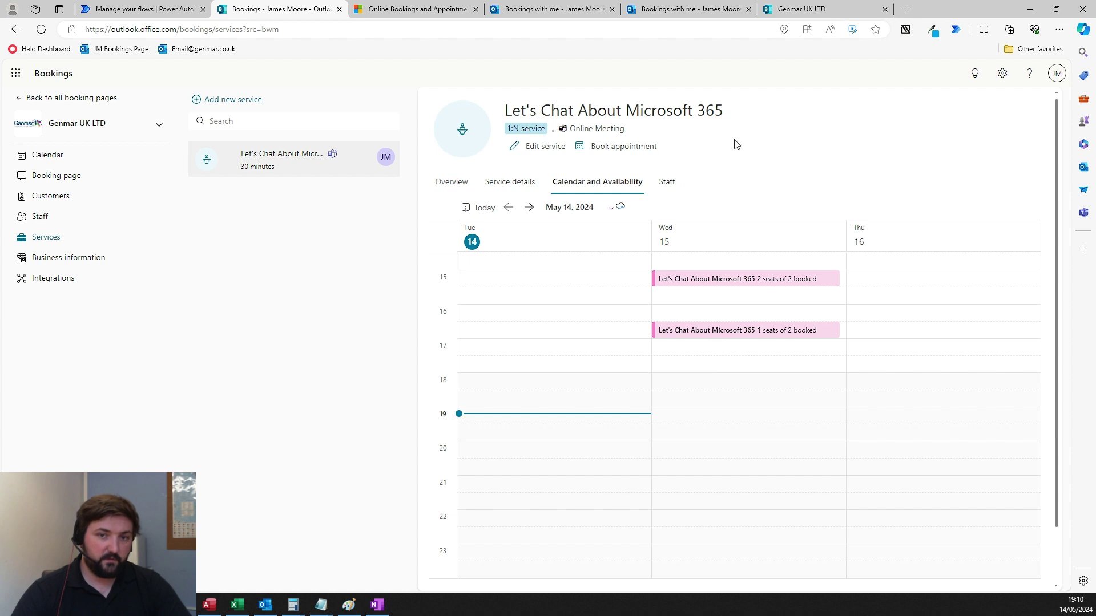
pyautogui.click(669, 181)
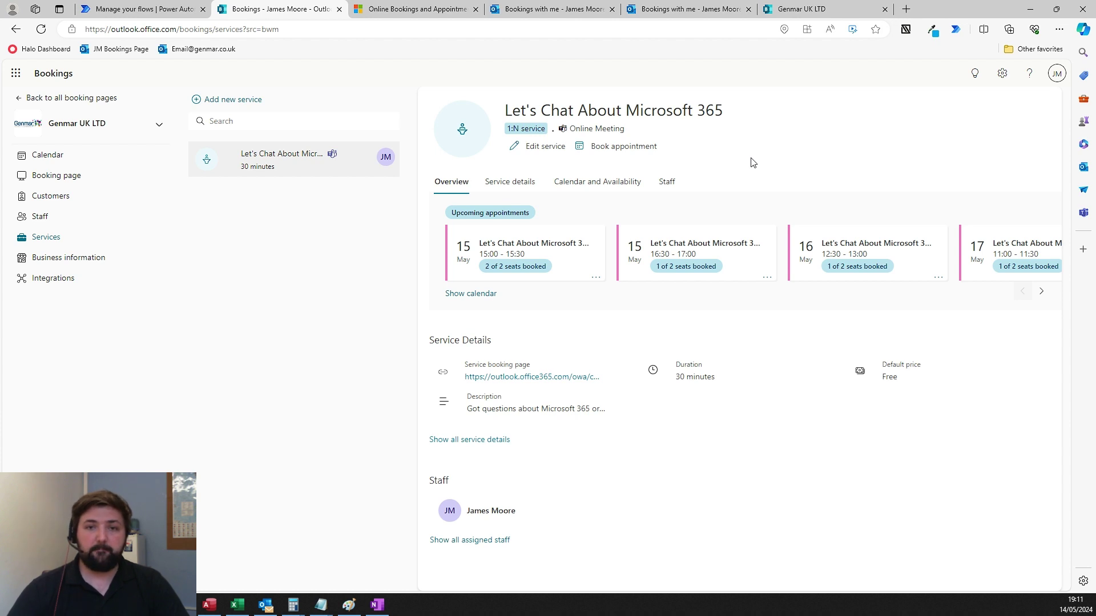
# - In the Microsoft Booking Demo flow, inspect the appointment-created trigger and HTTP quote request settings
pyautogui.click(162, 6)
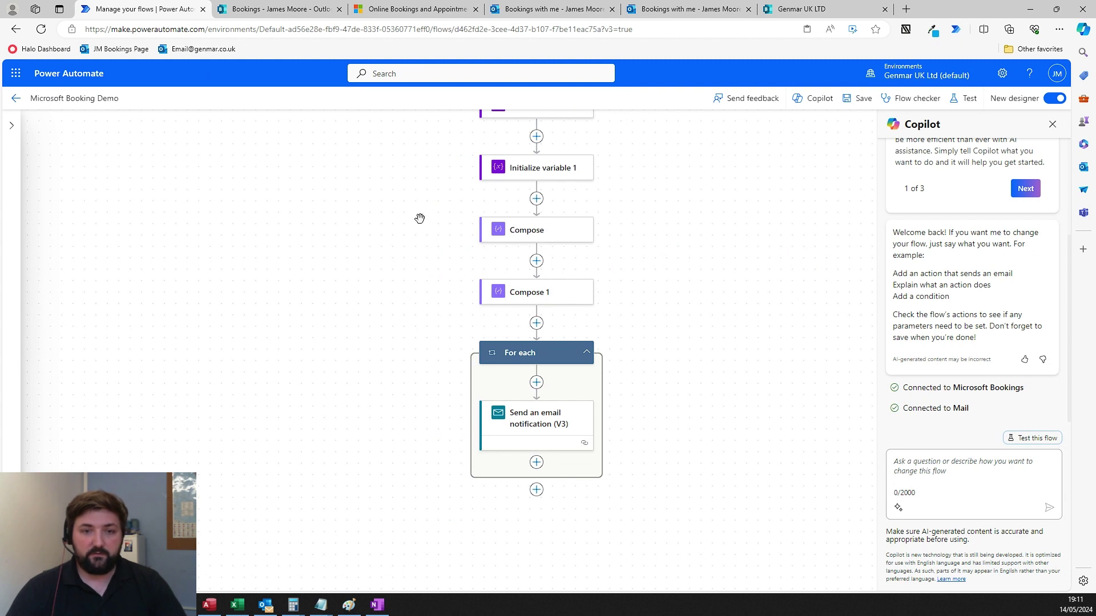
pyautogui.scroll(-2, 419, 218)
pyautogui.moveTo(420, 218); pyautogui.dragTo(414, 365)
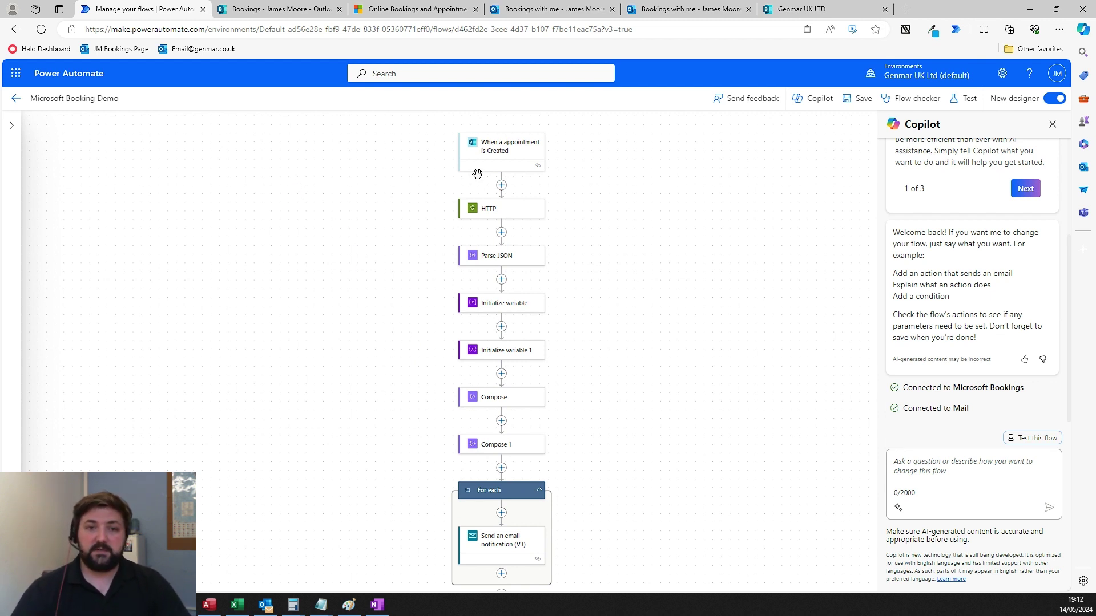
pyautogui.click(516, 154)
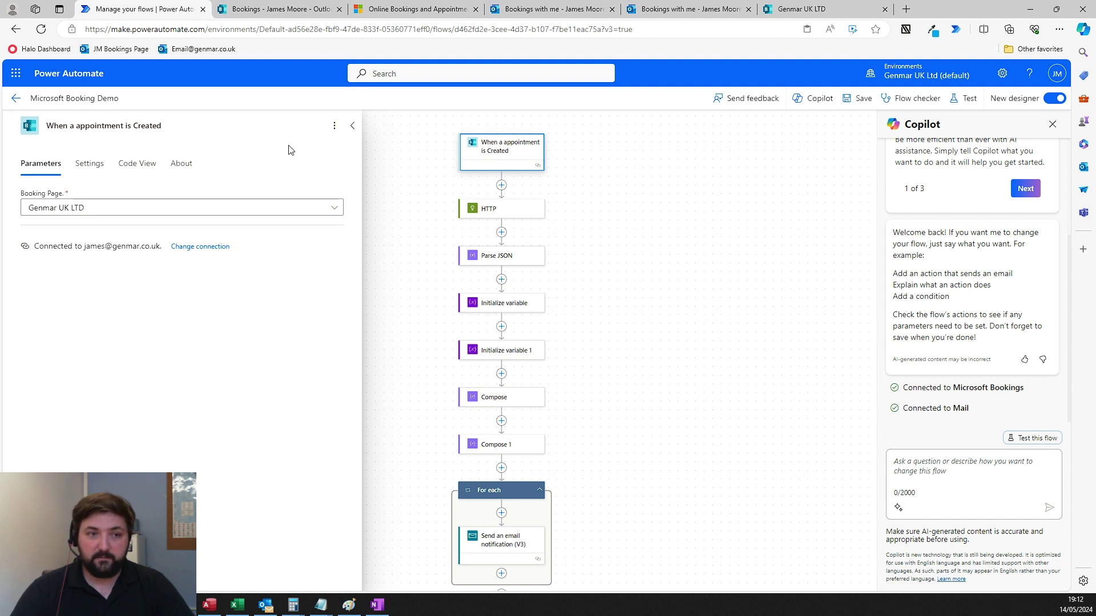
pyautogui.click(665, 214)
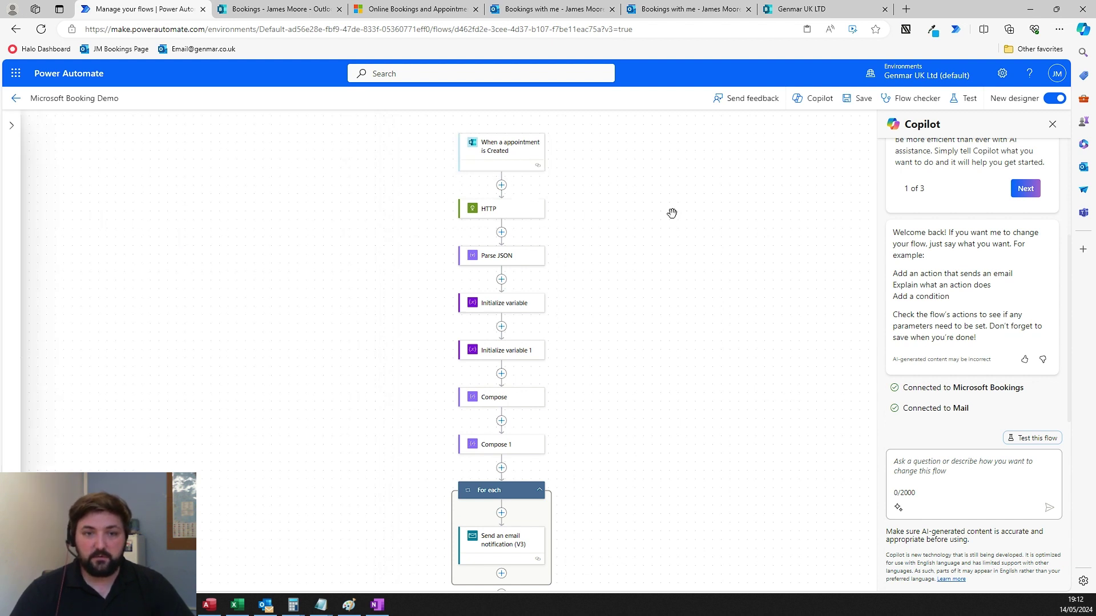
pyautogui.scroll(-1, 753, 291)
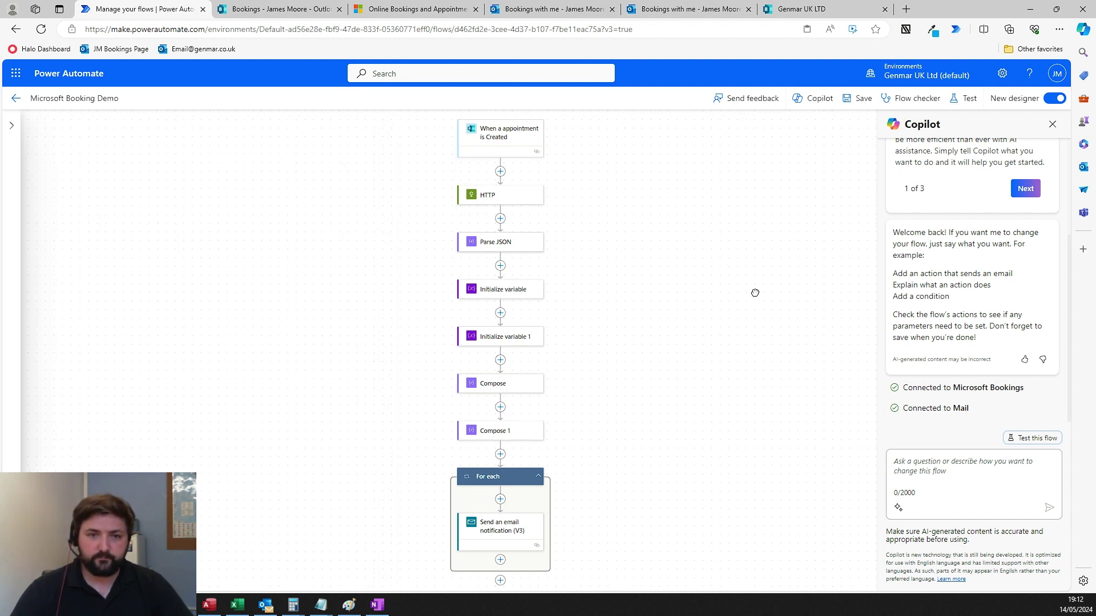
pyautogui.click(486, 180)
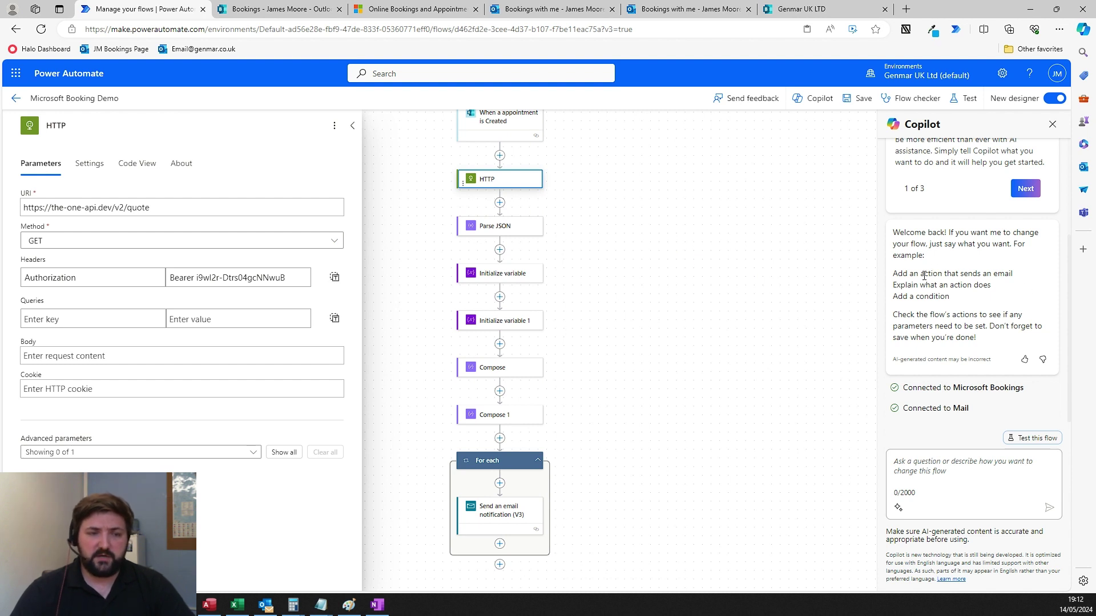
pyautogui.click(661, 287)
# - Review the Send an email notification (V3) body, including 'Thanks for booking a meeting!', and bring up the sent email
pyautogui.scroll(-2, 680, 350)
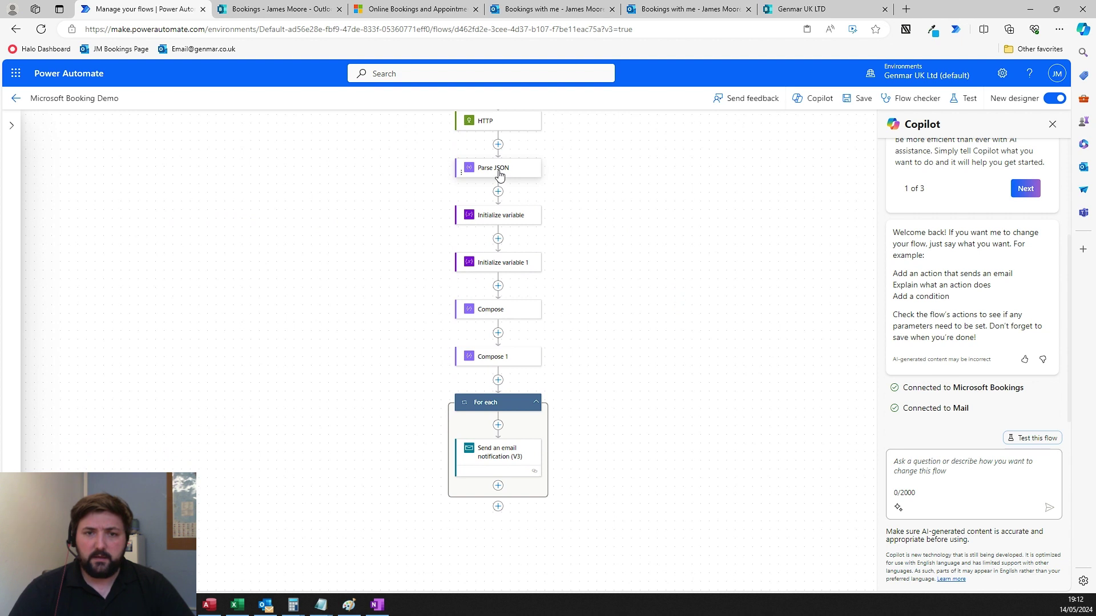
pyautogui.click(500, 456)
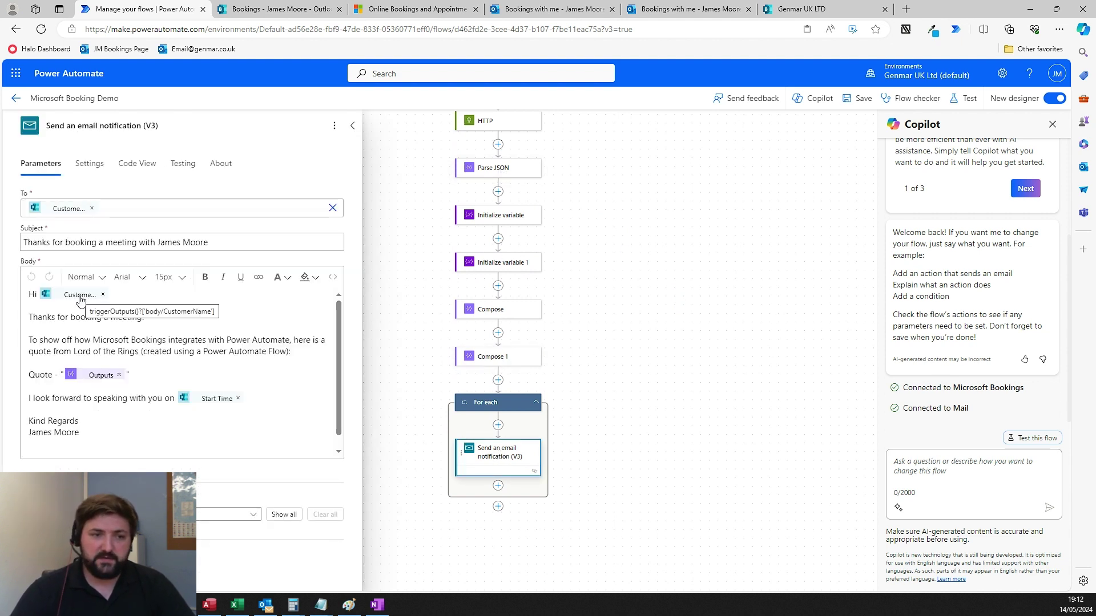
pyautogui.moveTo(146, 317); pyautogui.dragTo(6, 315)
pyautogui.click(225, 343)
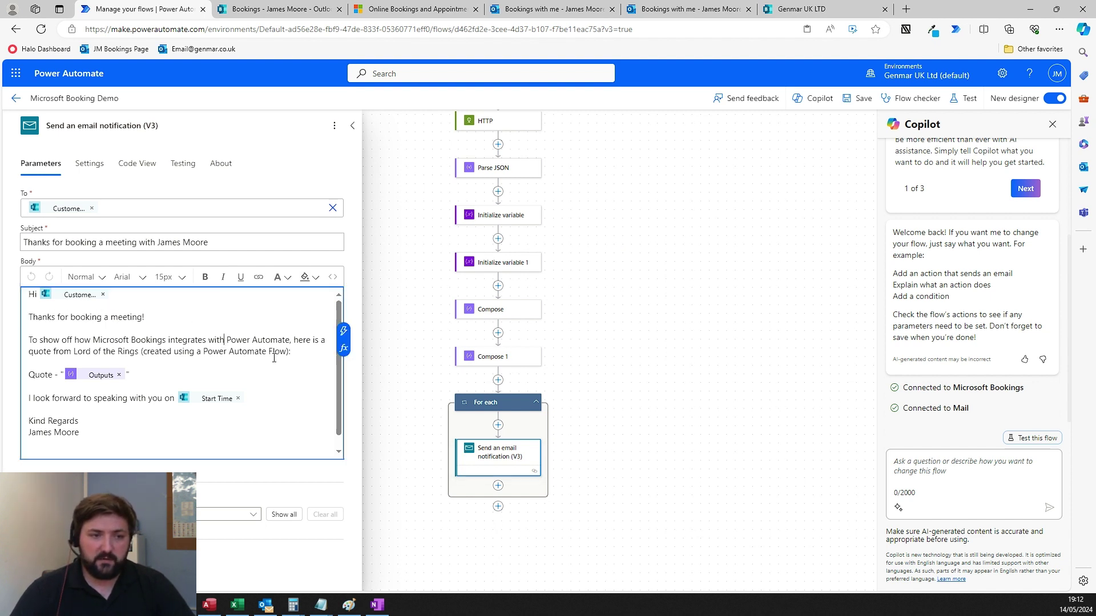
pyautogui.moveTo(291, 353); pyautogui.dragTo(17, 343)
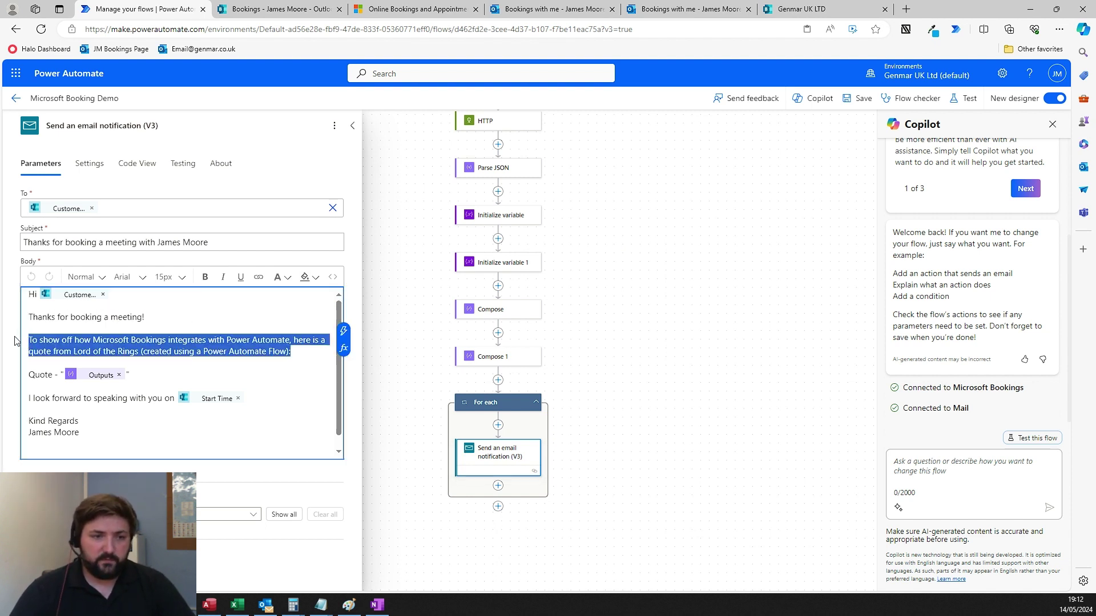
pyautogui.click(208, 326)
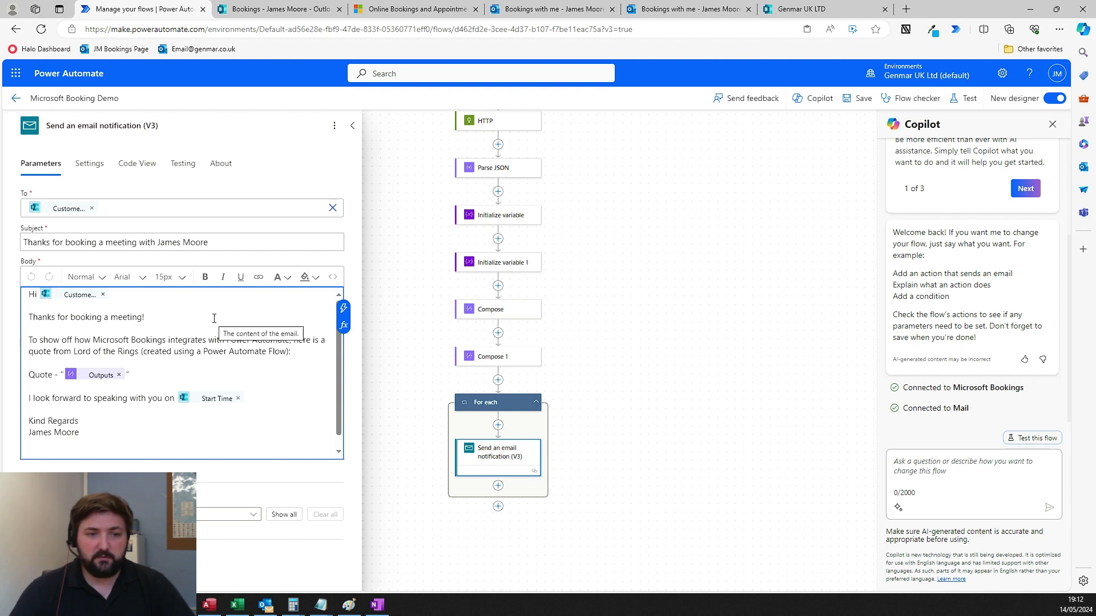
pyautogui.click(214, 319)
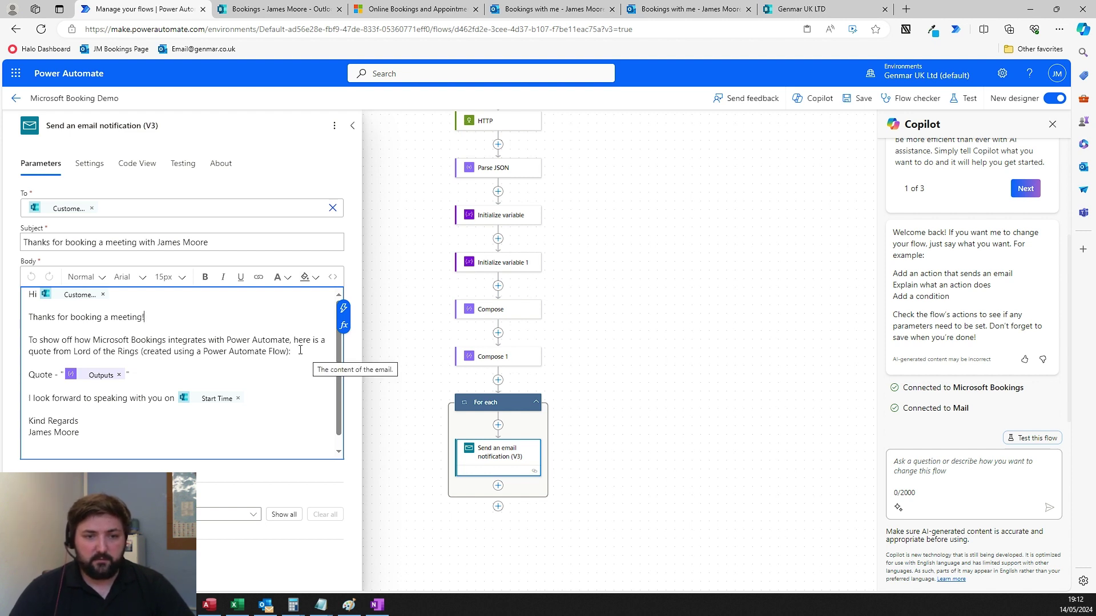
pyautogui.click(266, 605)
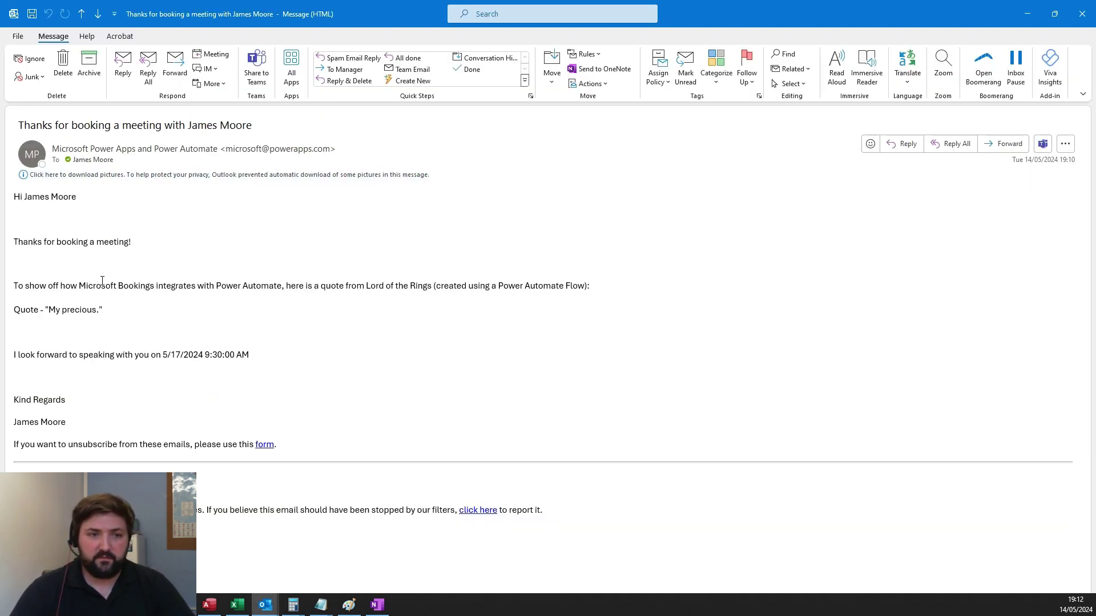
# - Highlight the greeting and the 'My precious.' quote in the thank-you email, then close it
pyautogui.moveTo(17, 196); pyautogui.dragTo(213, 310)
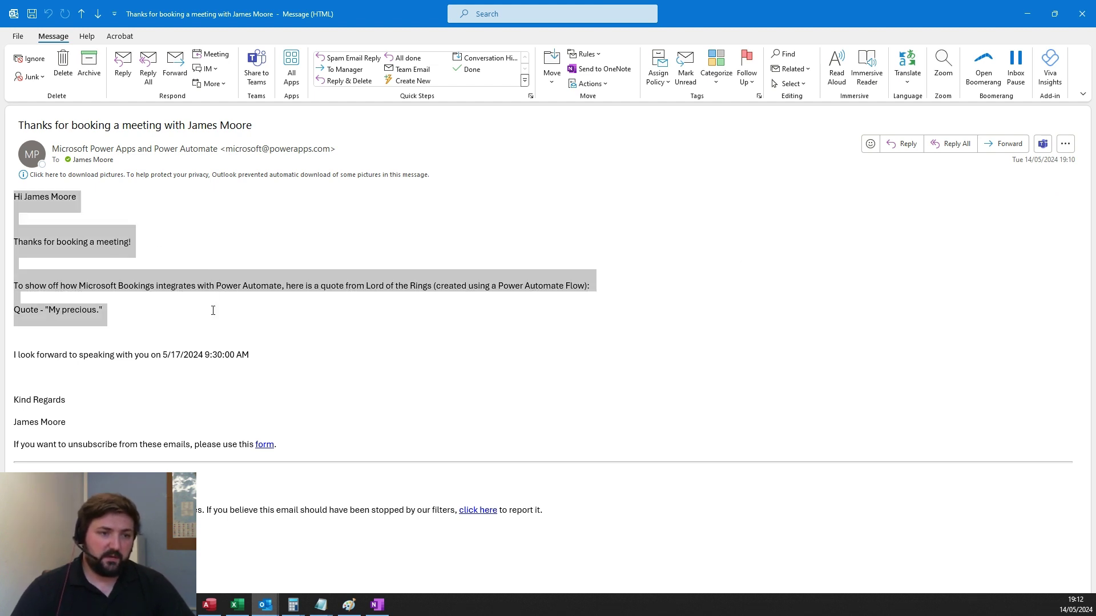
pyautogui.click(350, 288)
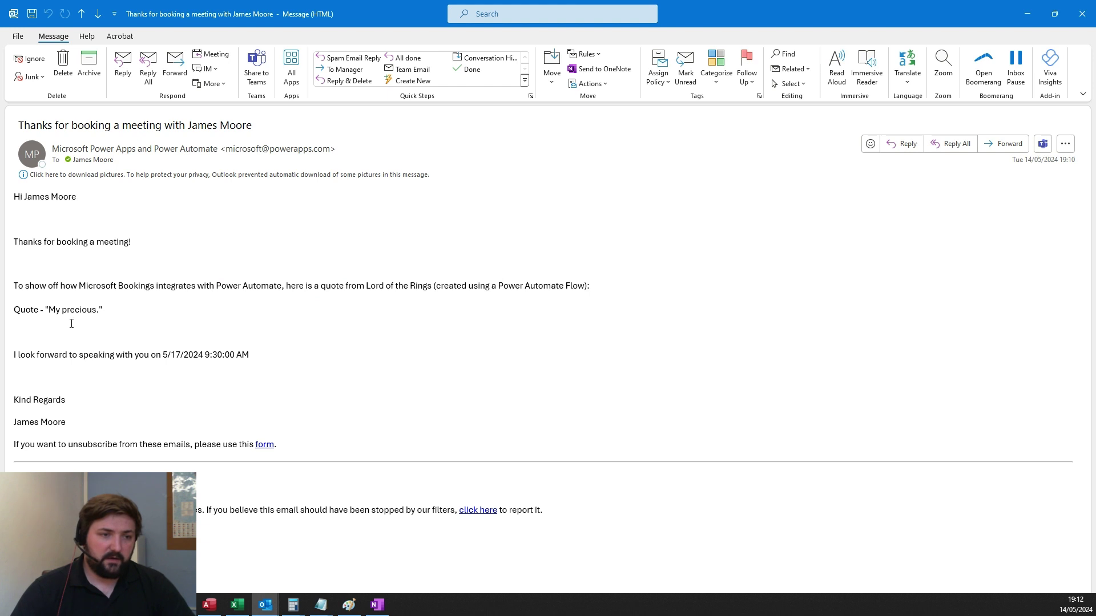
pyautogui.moveTo(53, 311); pyautogui.dragTo(102, 312)
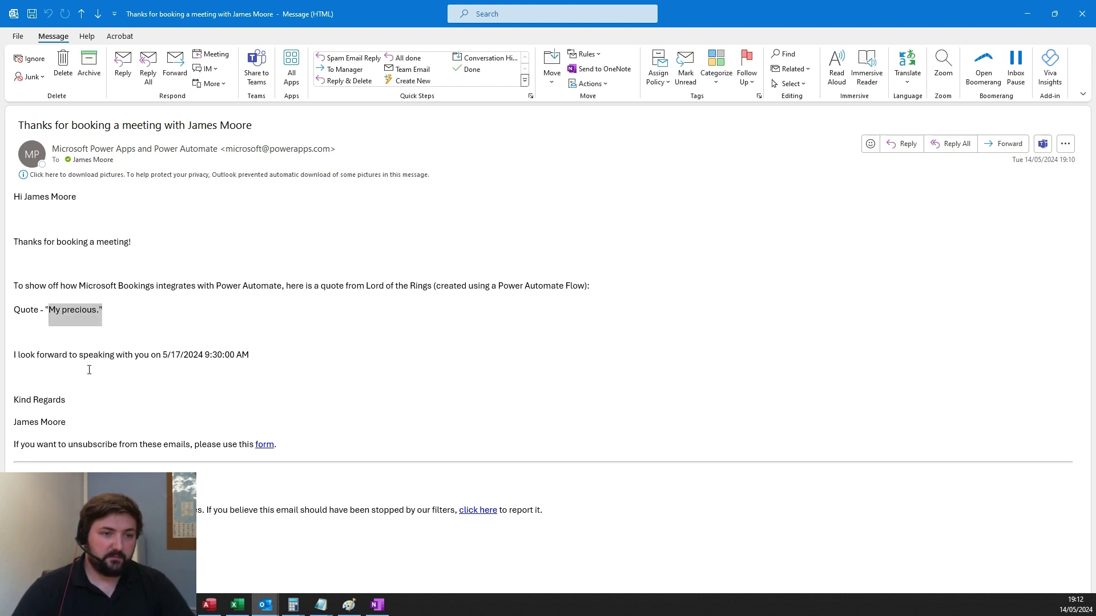
pyautogui.click(148, 314)
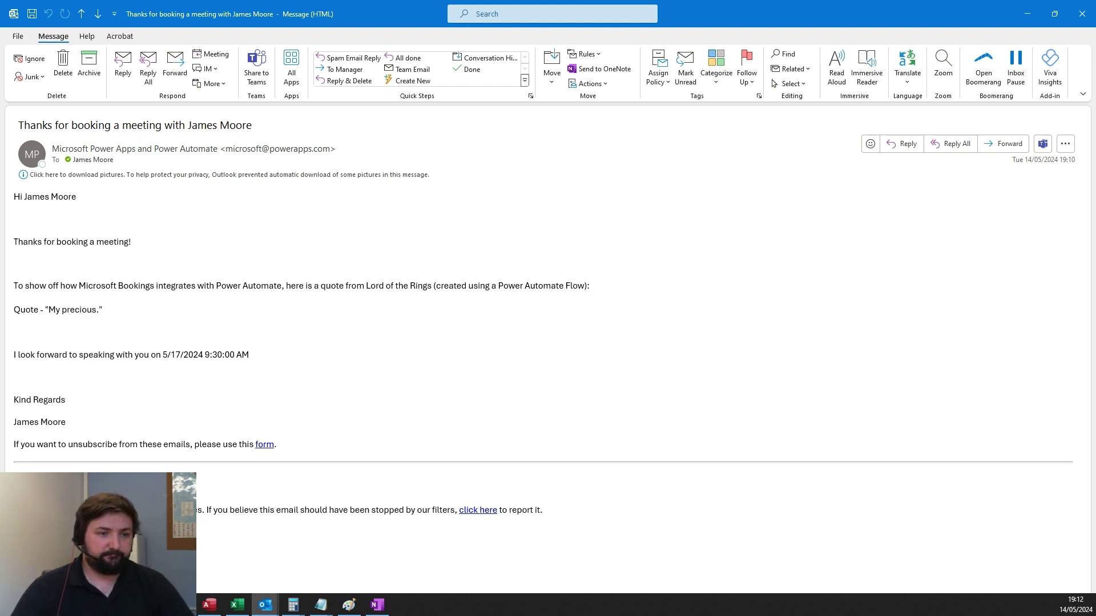
pyautogui.click(1092, 13)
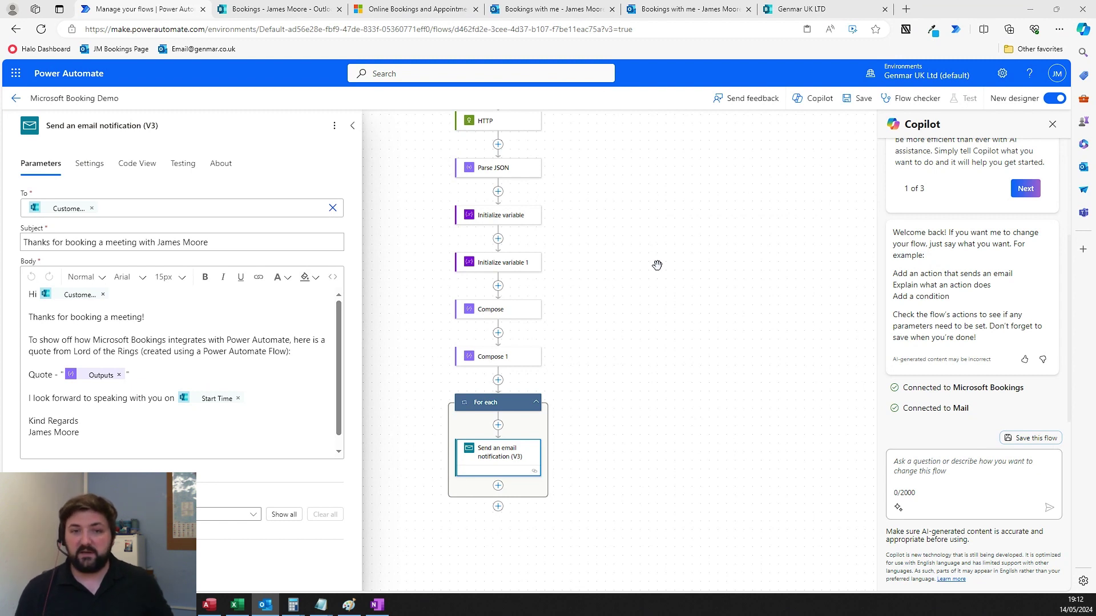
# - Close the Send an email notification (V3) parameters panel by clicking empty canvas
pyautogui.click(568, 214)
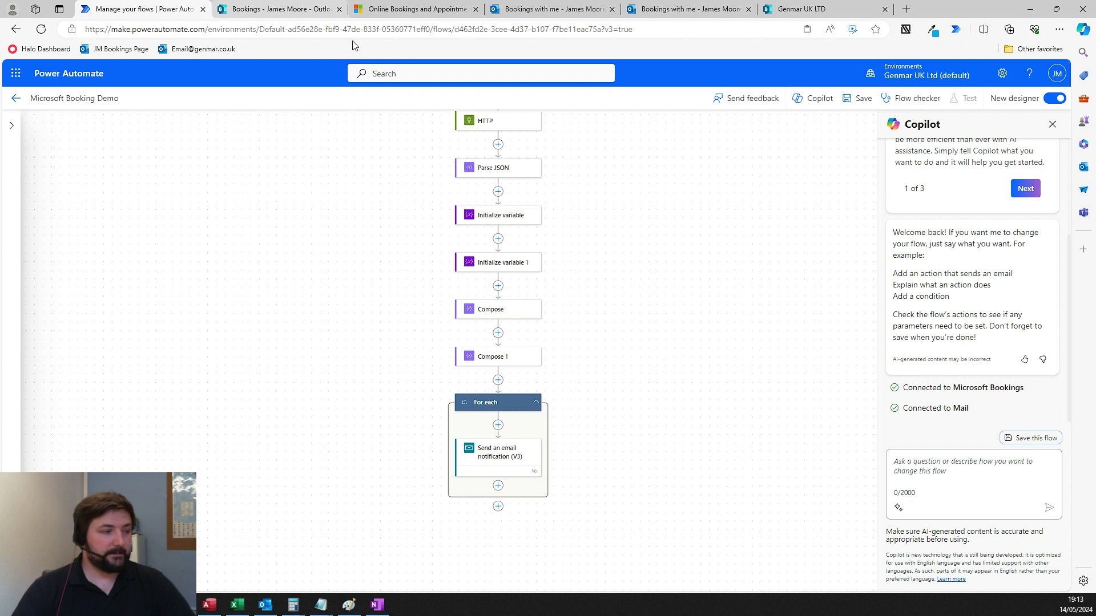
# - Go back to the Bookings tab showing the service's 15–17 May upcoming appointments
pyautogui.click(294, 10)
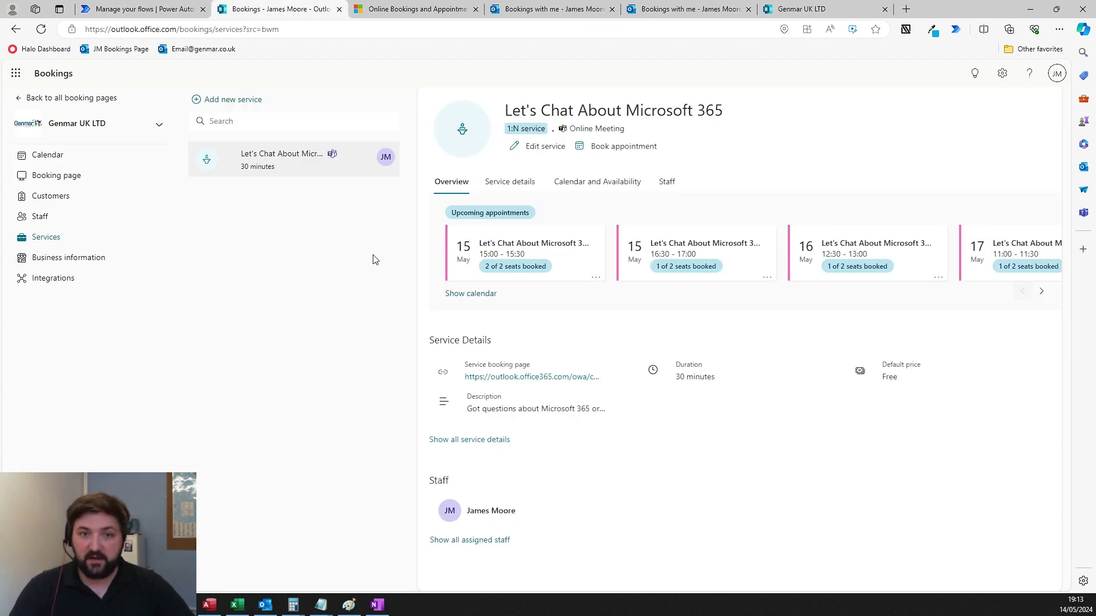